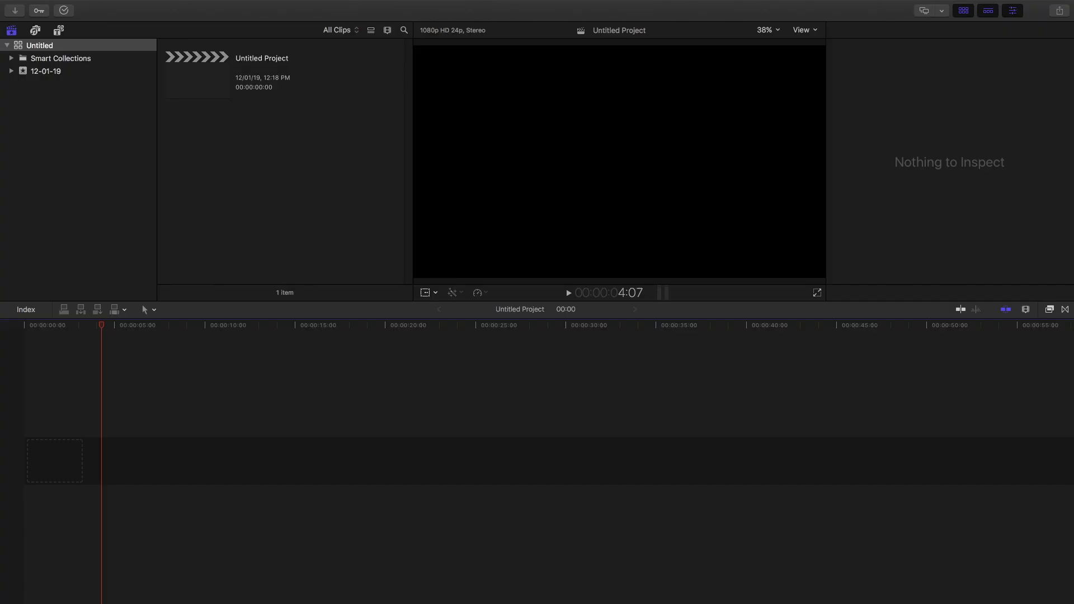
# Add the three film damage overlay clips to the empty project timeline
pyautogui.moveTo(514, 603); pyautogui.dragTo(323, 320)
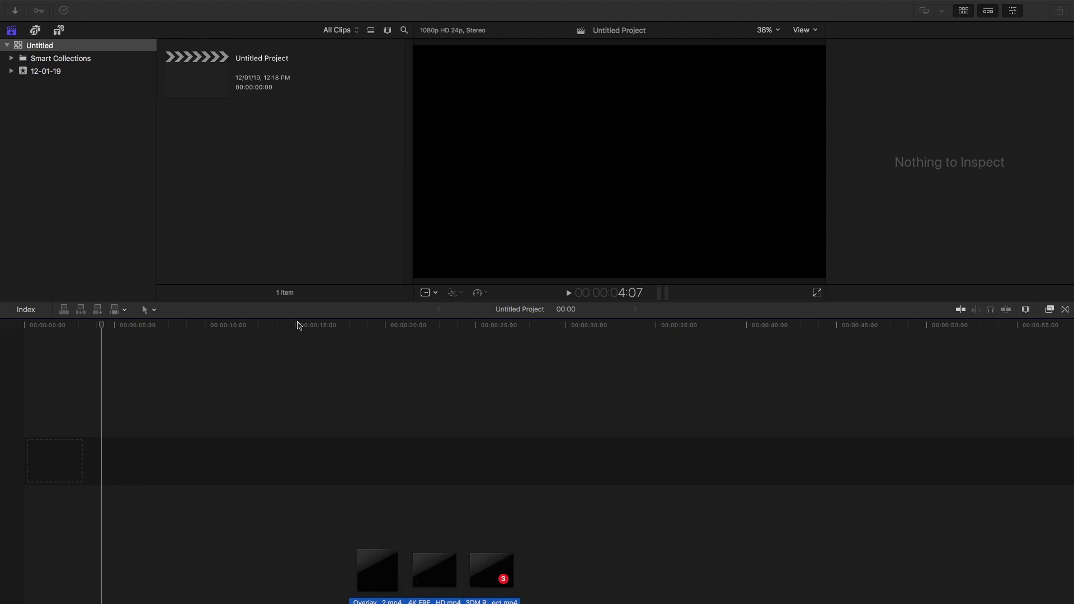
pyautogui.moveTo(230, 422); pyautogui.dragTo(228, 423)
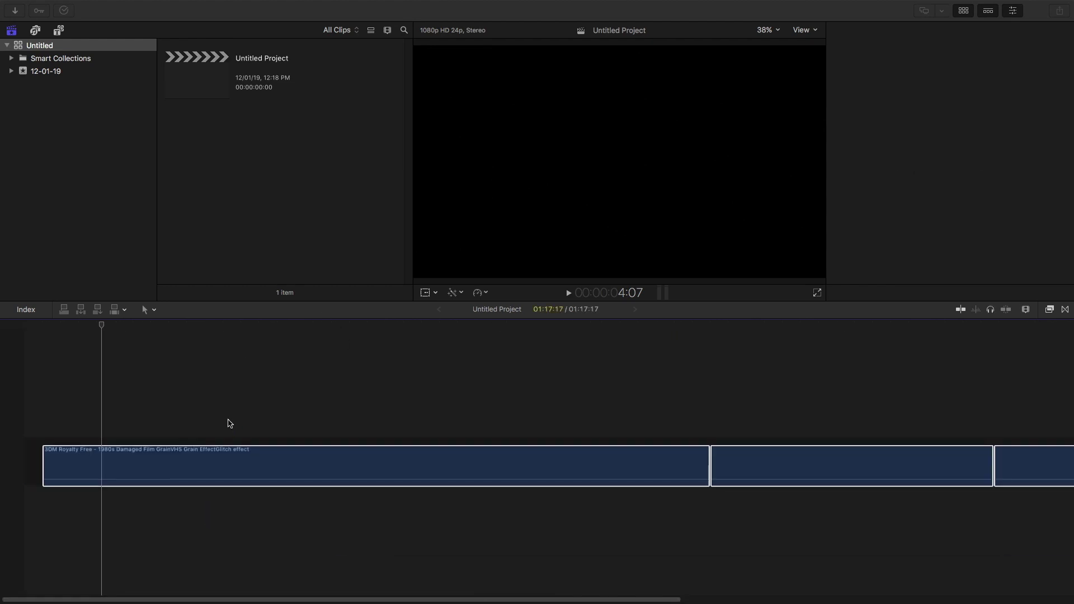
pyautogui.click(207, 400)
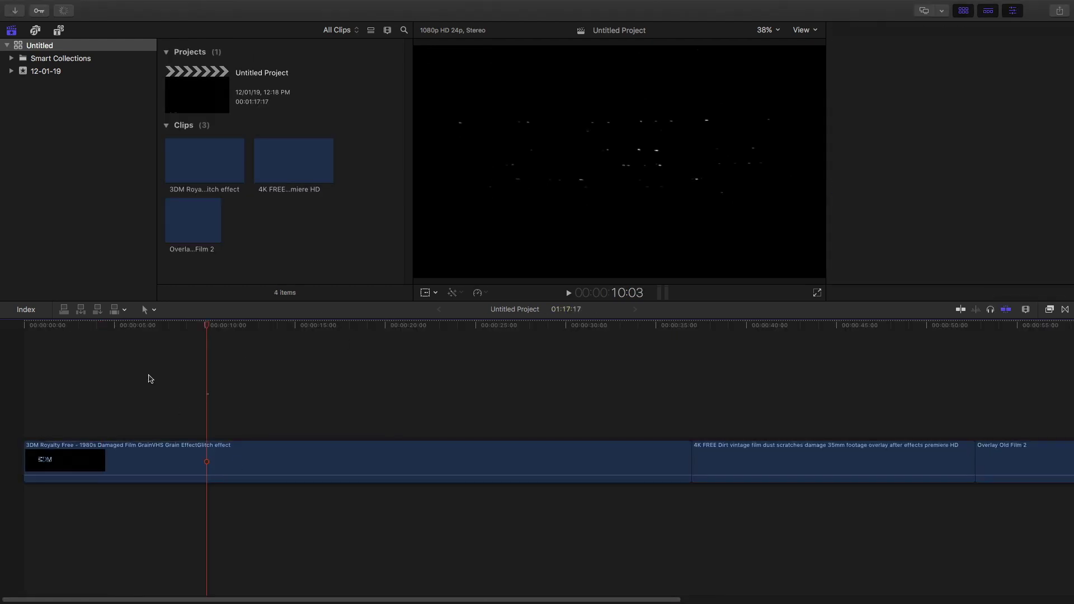
# Trim the 1980s damaged film grain clip to 19:04, cutting out its 3DM logo sections
pyautogui.click(148, 379)
pyautogui.hotkey('shift', 'z')
pyautogui.moveTo(109, 330); pyautogui.dragTo(124, 330)
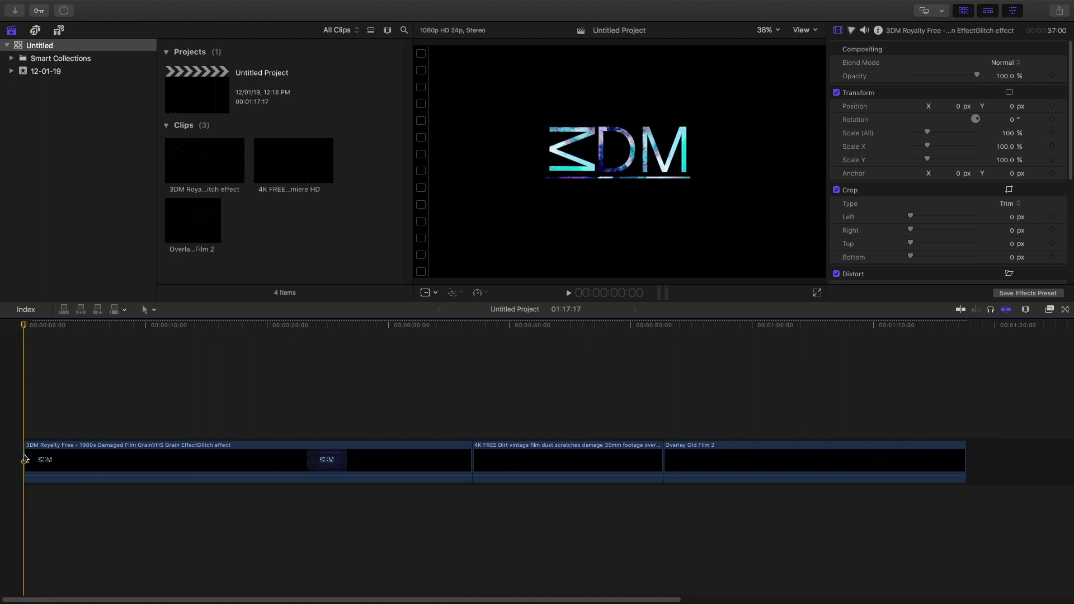
pyautogui.moveTo(24, 454); pyautogui.dragTo(75, 454)
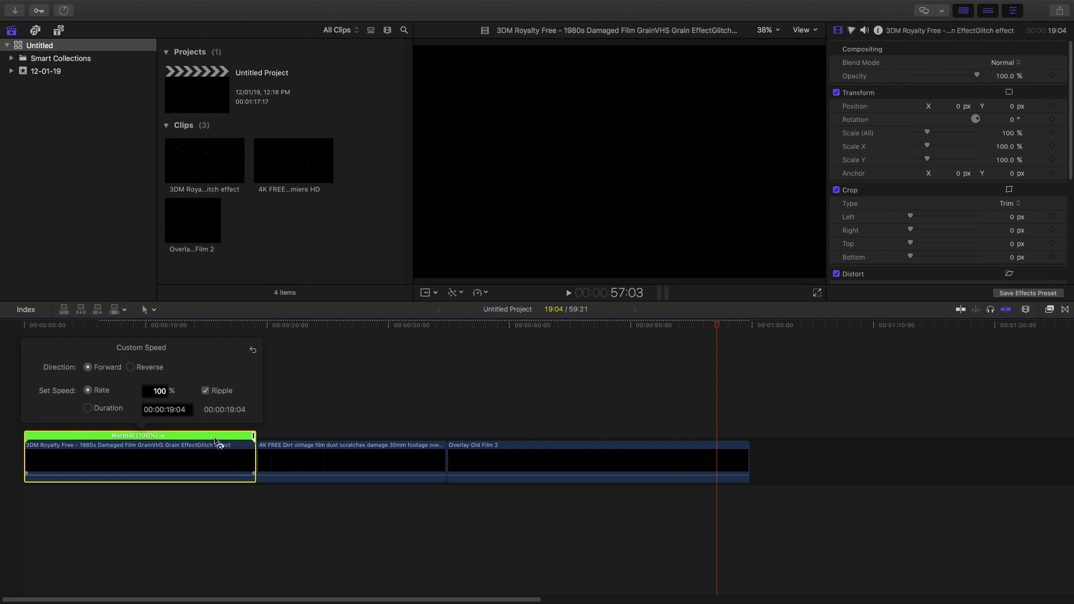
# Speed up the grain clip to 252%, the dirt clip to 205% and Overlay Old Film 2 to 327%, stacking them at the timeline start
pyautogui.moveTo(217, 444); pyautogui.dragTo(46, 404)
pyautogui.hotkey('ctrl', 'alt', 'r')
pyautogui.moveTo(214, 386); pyautogui.dragTo(117, 391)
pyautogui.moveTo(144, 452); pyautogui.dragTo(51, 344)
pyautogui.hotkey('ctrl', 'alt', 'r')
pyautogui.moveTo(326, 348); pyautogui.dragTo(113, 364)
pyautogui.click(54, 326)
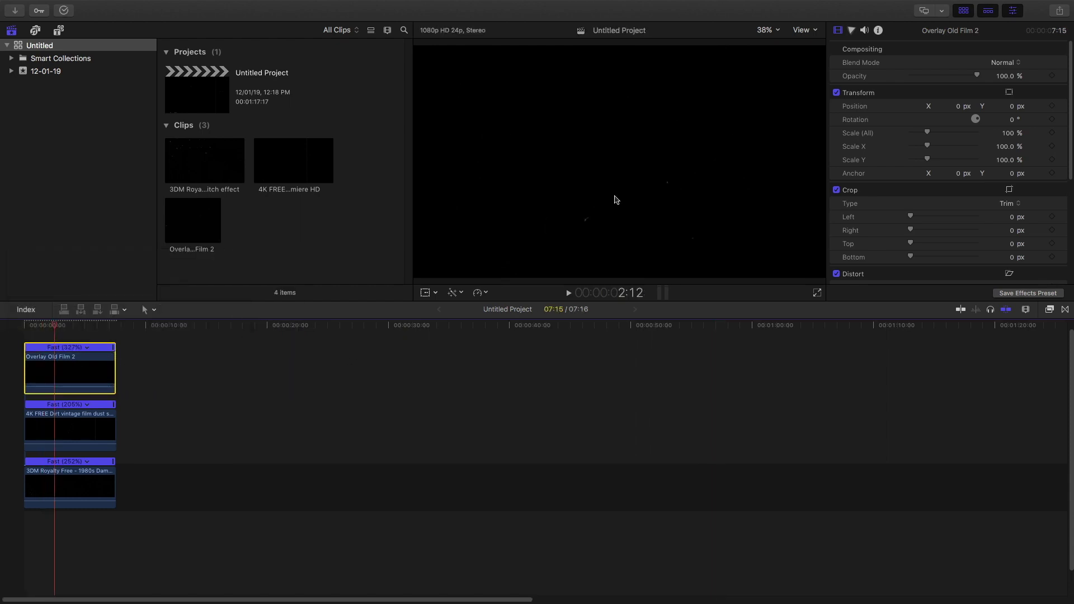
# Set the blend mode of Overlay Old Film 2 to Lighten and that of the 4K dirt clip to Screen
pyautogui.click(1006, 62)
pyautogui.click(1020, 147)
pyautogui.click(77, 417)
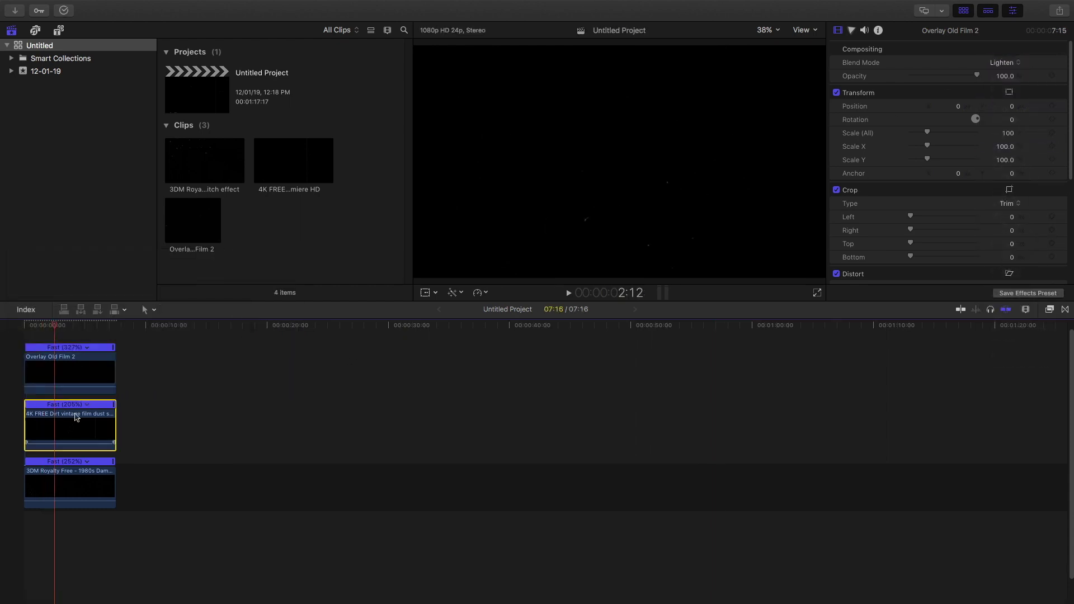
pyautogui.click(1004, 62)
pyautogui.click(1013, 147)
pyautogui.click(1007, 62)
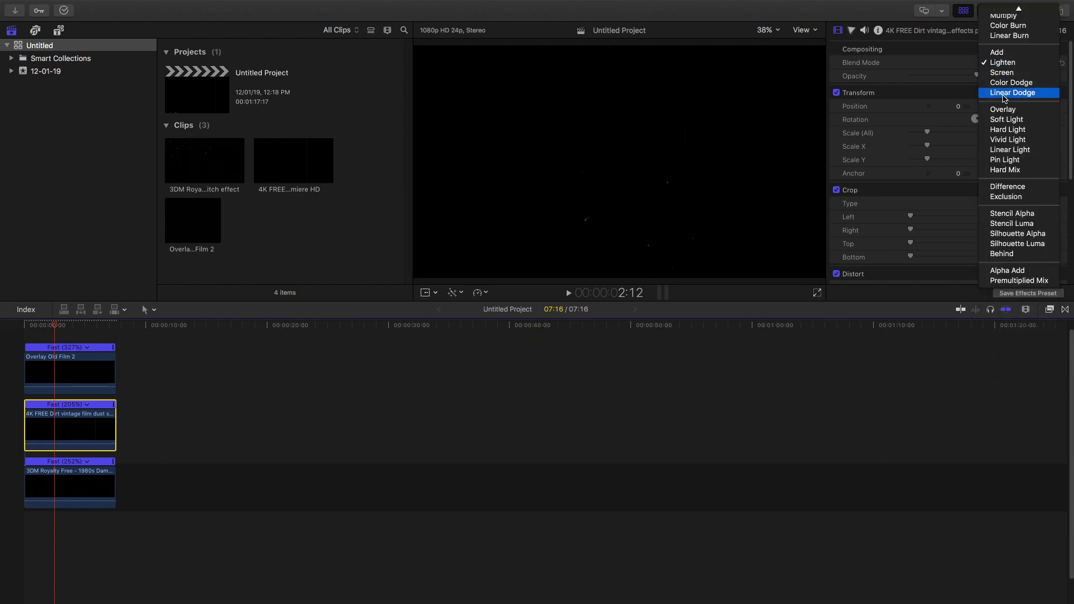
pyautogui.click(1007, 69)
# Play the blended overlay stack from the start and check the background tasks
pyautogui.click(23, 326)
pyautogui.press('space')
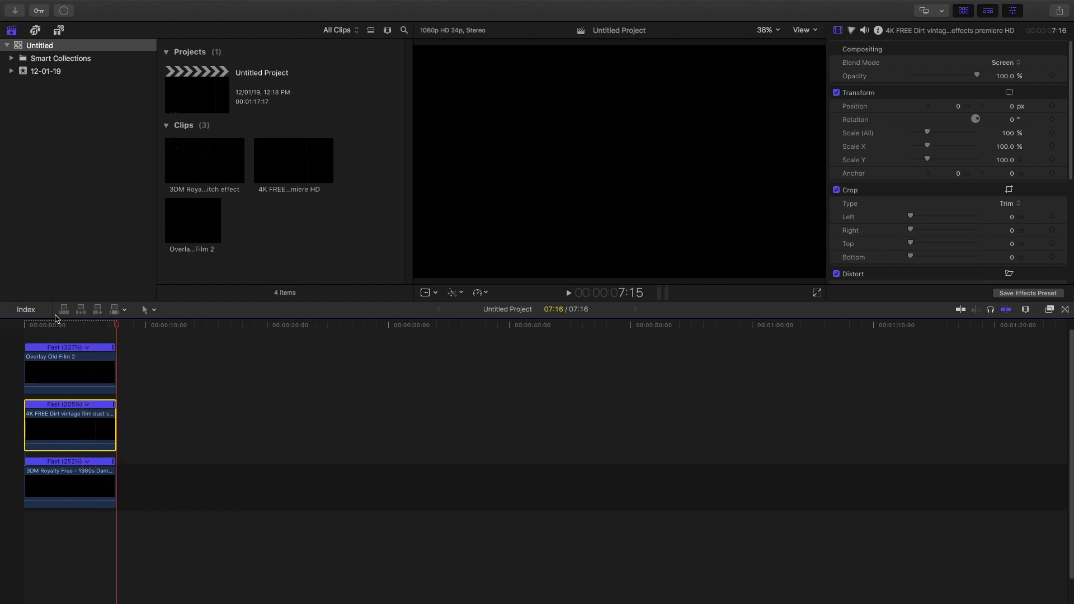
pyautogui.click(63, 10)
pyautogui.click(367, 161)
pyautogui.press('space')
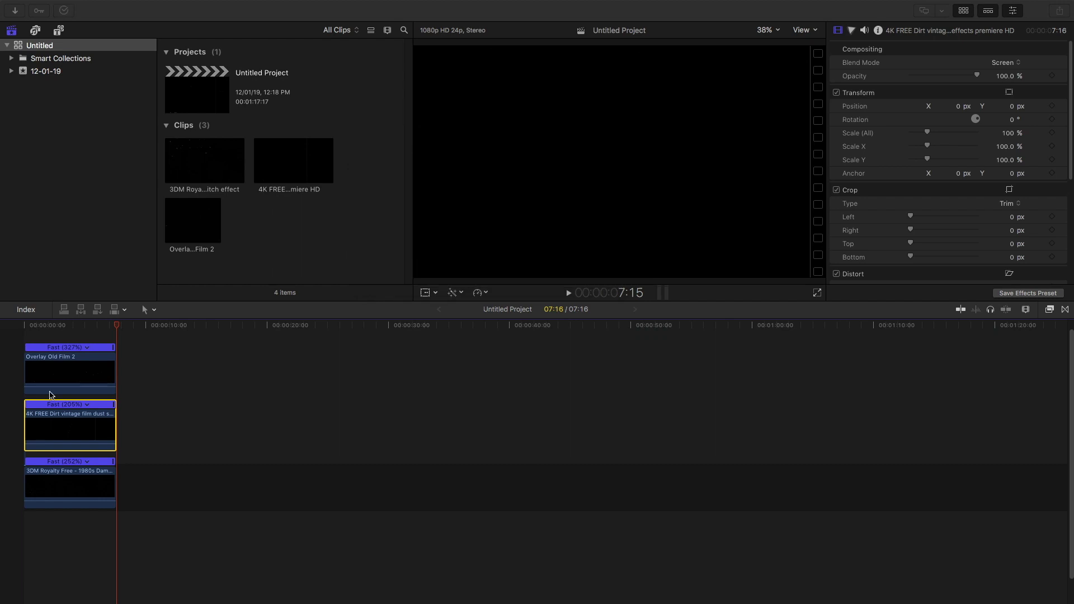
pyautogui.press('space')
# Combine the three stacked overlay clips into one compound clip with the default name
pyautogui.hotkey('shift', 'z')
pyautogui.click(286, 324)
pyautogui.moveTo(285, 324); pyautogui.dragTo(311, 566)
pyautogui.hotkey('alt', 'g')
pyautogui.press('Return')
# Duplicate the compound clip onto the layer above, with blend mode Screen and an X position of about -99 px
pyautogui.moveTo(261, 448); pyautogui.dragTo(265, 452)
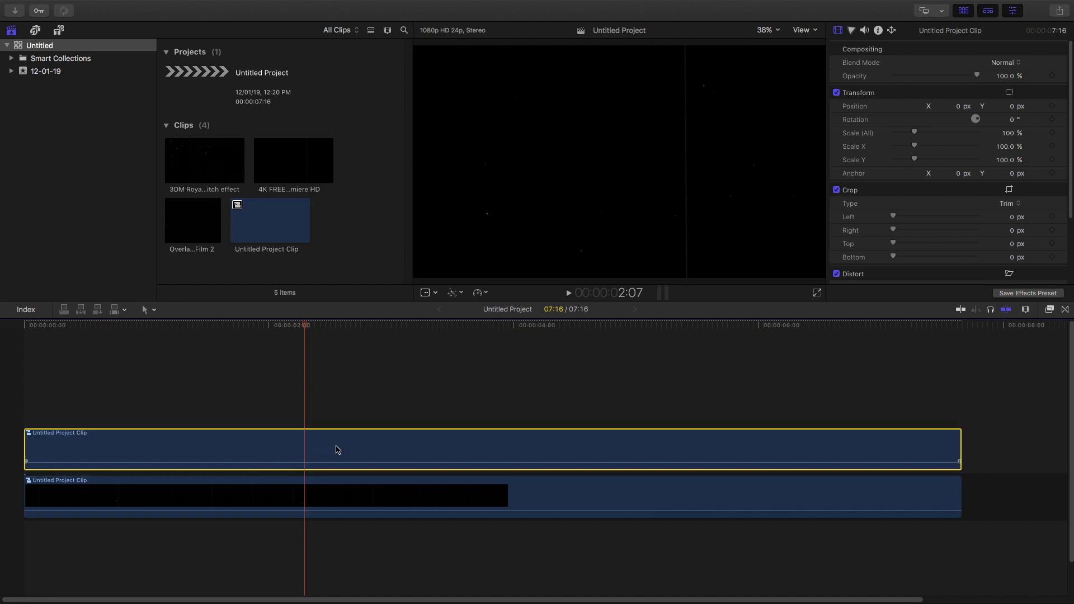
pyautogui.click(1013, 64)
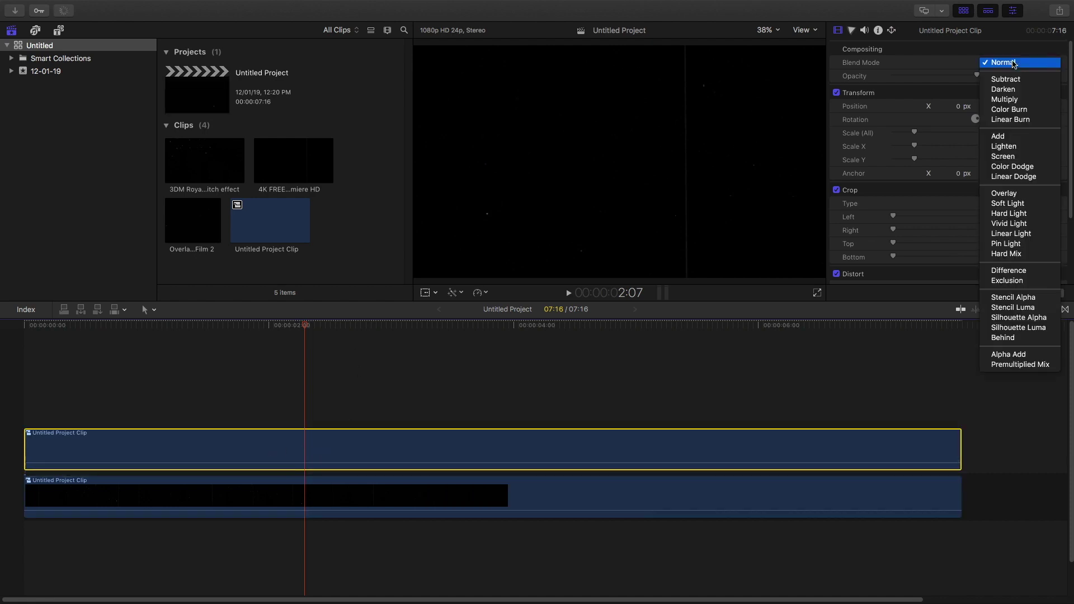
pyautogui.click(1003, 156)
pyautogui.moveTo(958, 106); pyautogui.dragTo(959, 106)
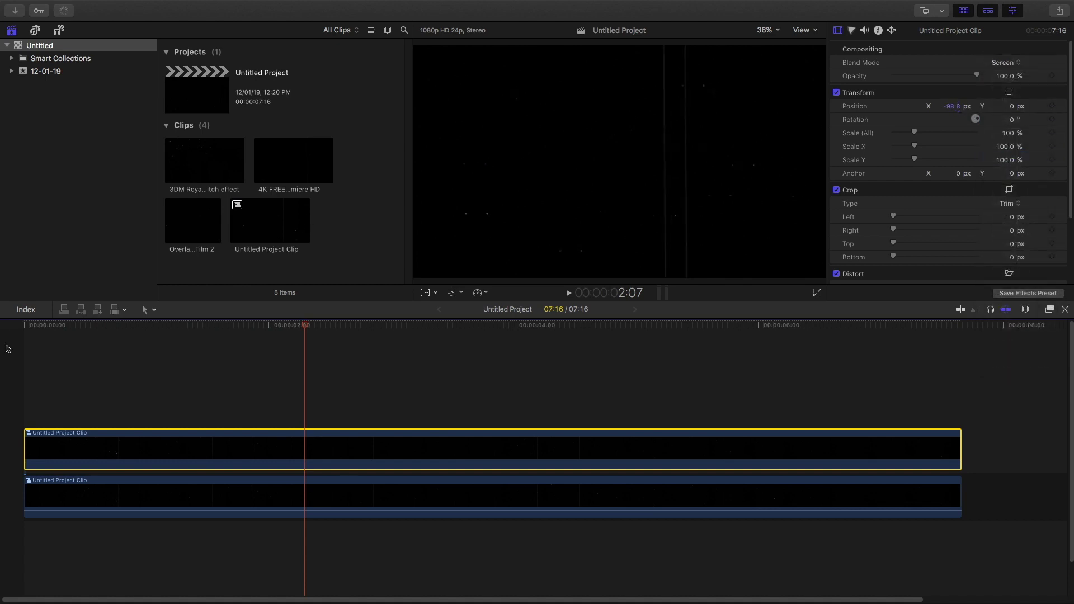
# Combine the two layered overlay compound clips into a single new compound clip
pyautogui.click(38, 324)
pyautogui.press('super+9')
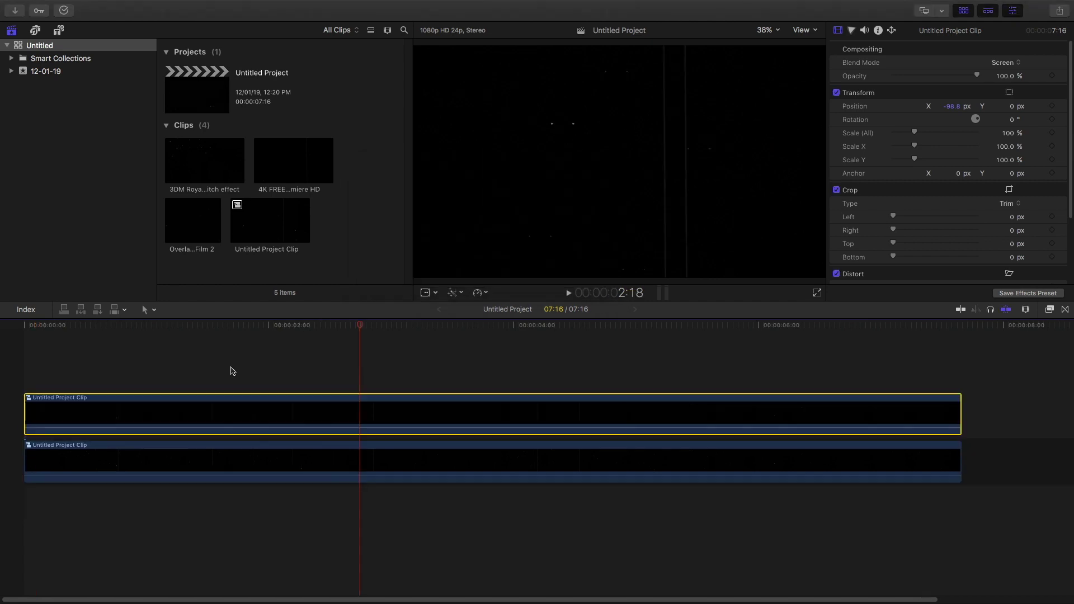
pyautogui.moveTo(231, 367); pyautogui.dragTo(478, 556)
pyautogui.hotkey('alt', 'g')
pyautogui.press('Escape')
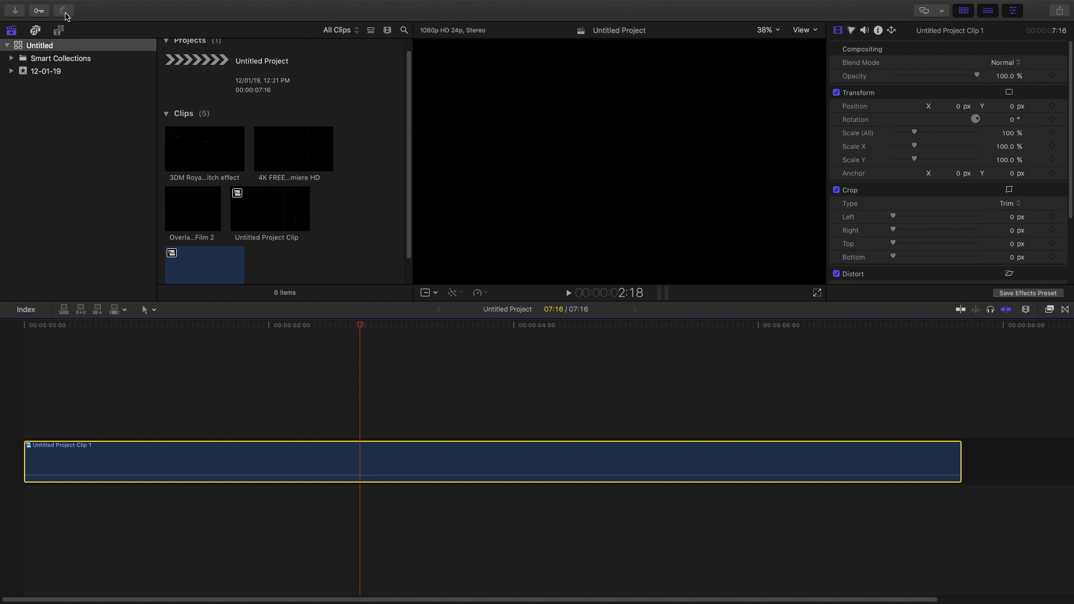
# Search the titles for "basic" and place a Basic Title above the compound clip at the timeline start
pyautogui.click(58, 29)
pyautogui.click(64, 10)
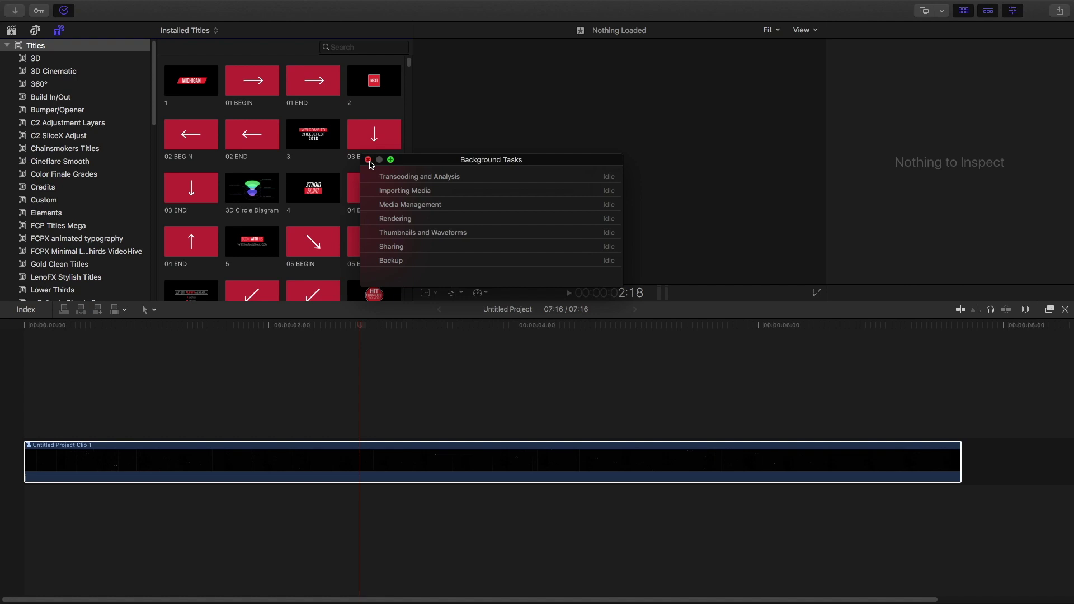
pyautogui.click(369, 160)
pyautogui.write('basic')
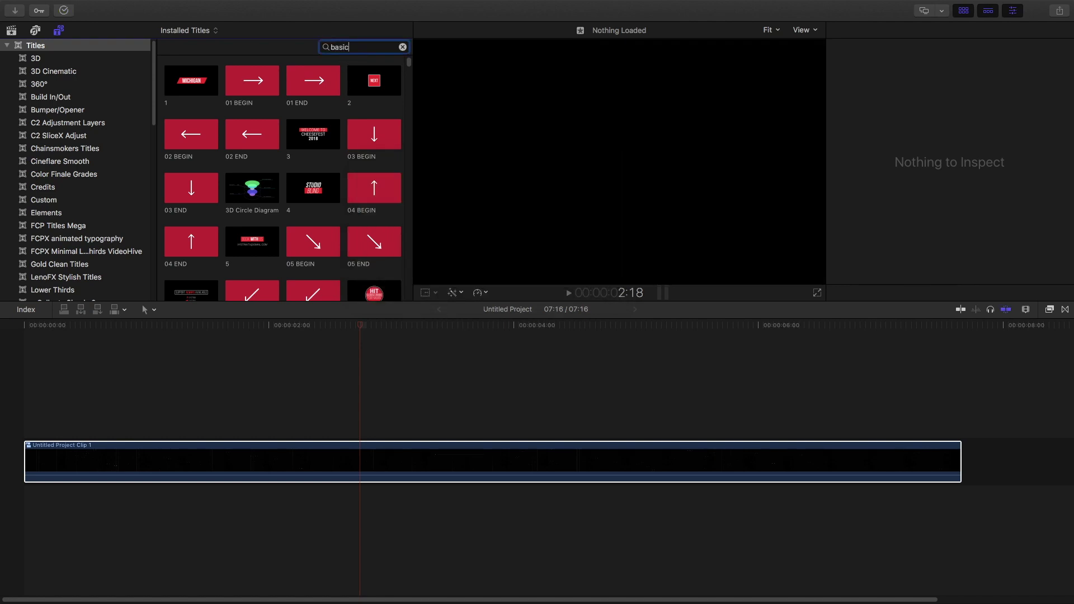
pyautogui.moveTo(353, 88); pyautogui.dragTo(20, 428)
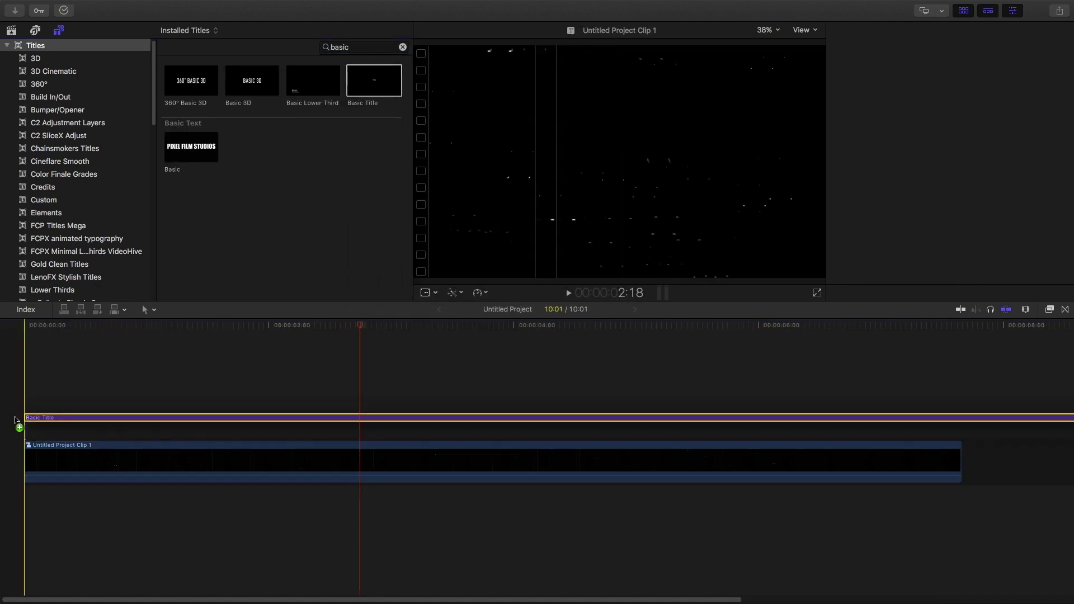
# Cut the Basic Title at the end of the compound clip and delete the excess part
pyautogui.press('b')
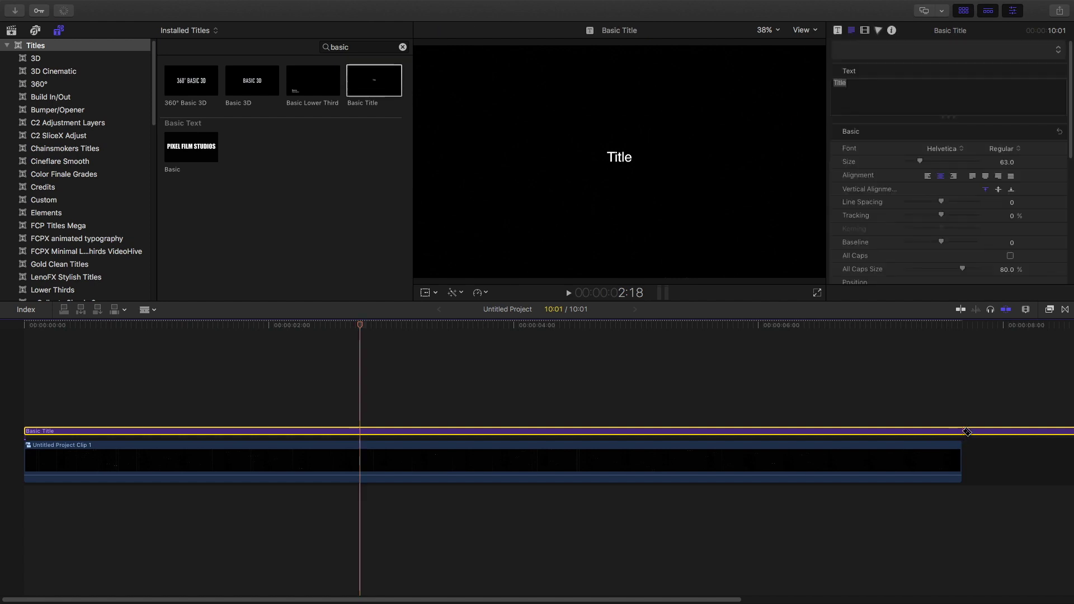
pyautogui.click(966, 431)
pyautogui.moveTo(1010, 513); pyautogui.dragTo(1002, 377)
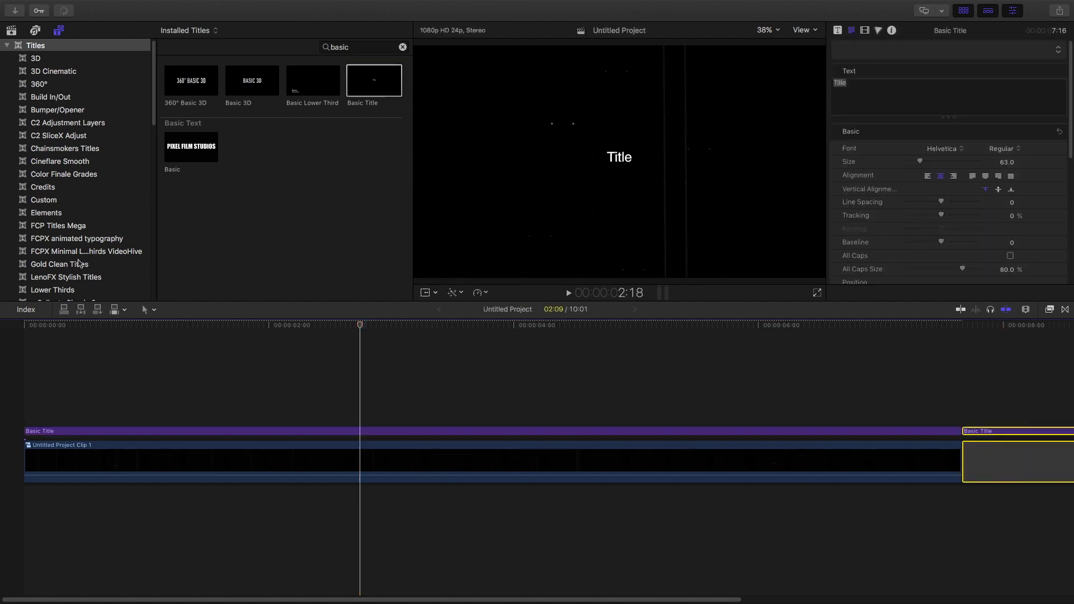
pyautogui.press('Delete')
# Set the title's font to Impact Label at size 101 and its text to "Pixelsamy"
pyautogui.moveTo(93, 329)
pyautogui.mouseDown()
pyautogui.moveTo(56, 326)
pyautogui.moveTo(119, 329)
pyautogui.moveTo(74, 329)
pyautogui.moveTo(101, 328)
pyautogui.mouseUp()
pyautogui.click(260, 432)
pyautogui.click(942, 149)
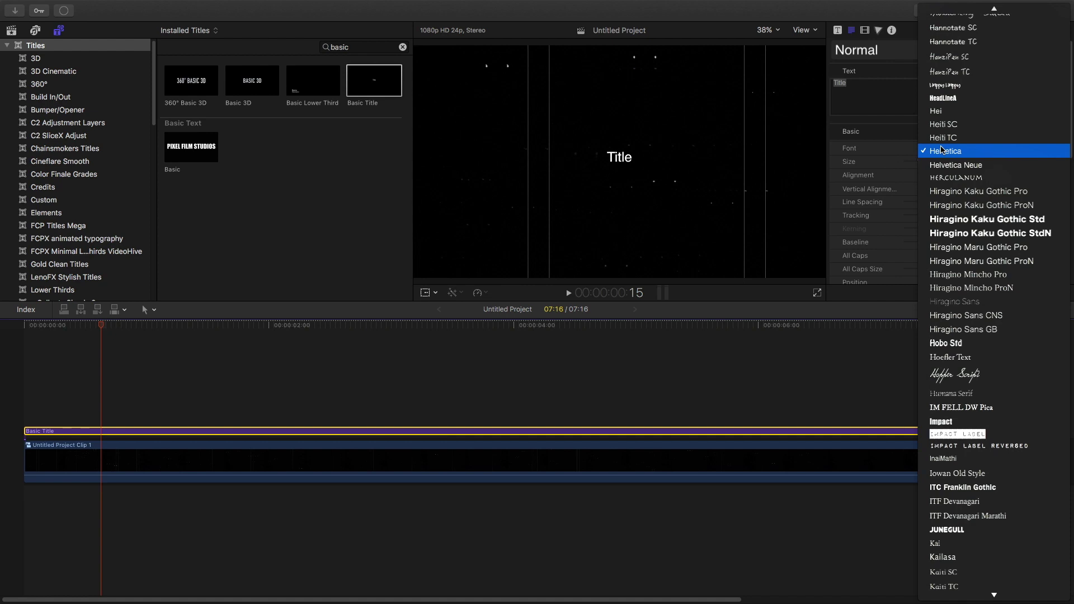
pyautogui.click(961, 436)
pyautogui.moveTo(921, 162); pyautogui.dragTo(933, 163)
pyautogui.click(887, 88)
pyautogui.write('Pixel sam')
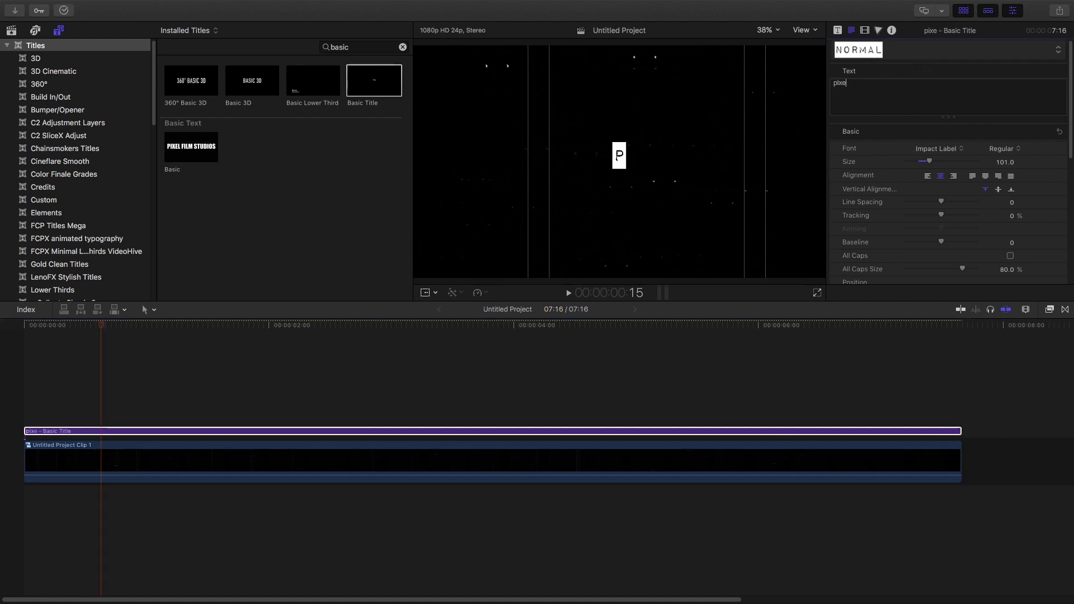
pyautogui.write('y')
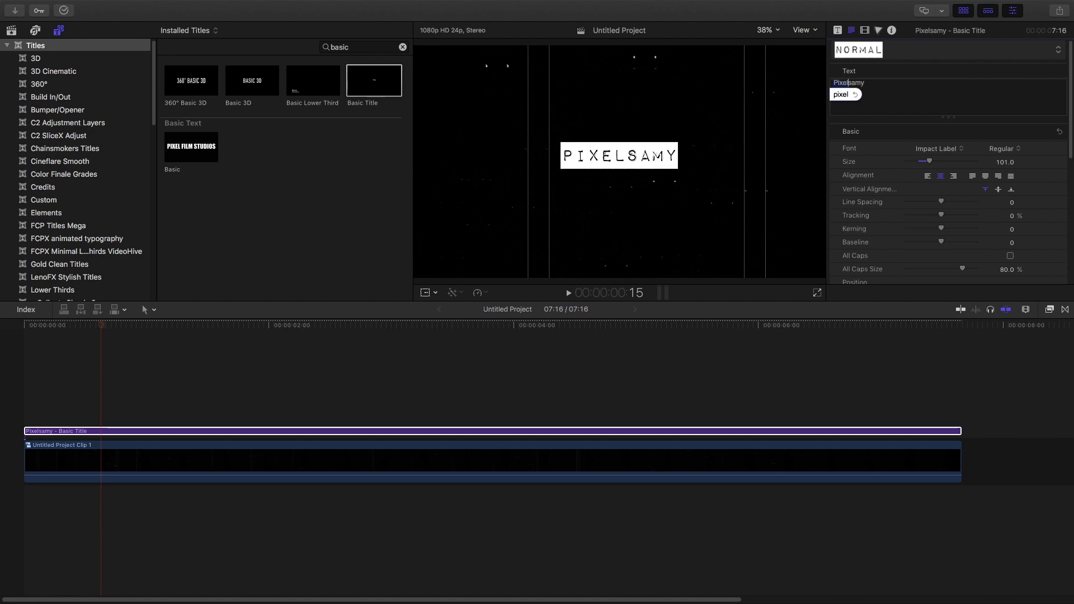
# Move the Pixelsamy title slightly down with Transform, to a position of about X 7.2 px, Y -50.4 px
pyautogui.rightClick(656, 158)
pyautogui.click(667, 166)
pyautogui.moveTo(653, 160); pyautogui.dragTo(656, 175)
pyautogui.click(805, 49)
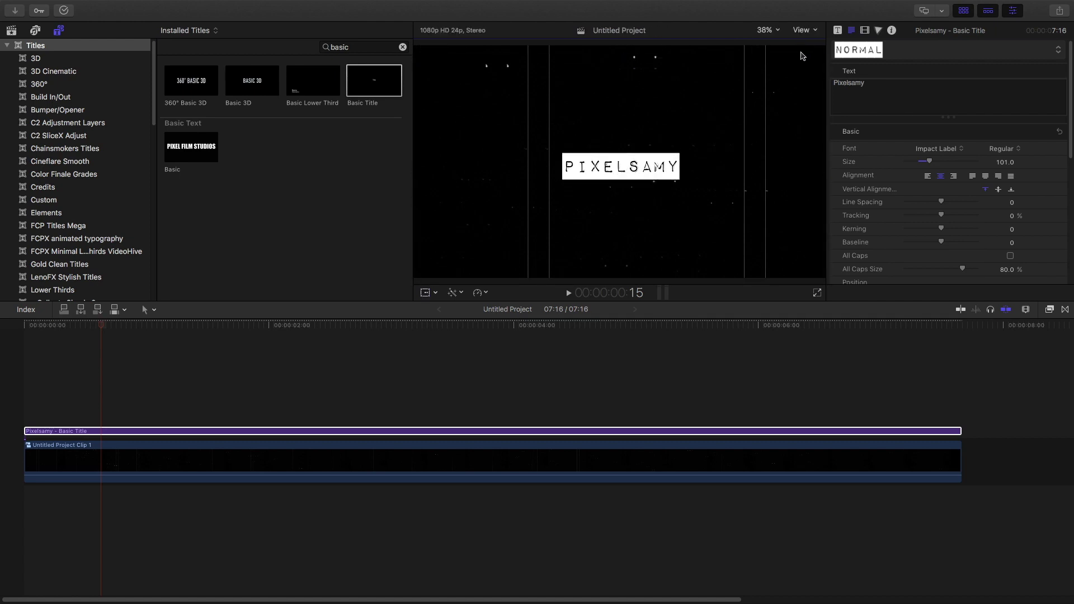
# Duplicate the Pixelsamy title onto the layer above and move the copy's text above the original in the frame
pyautogui.click(107, 433)
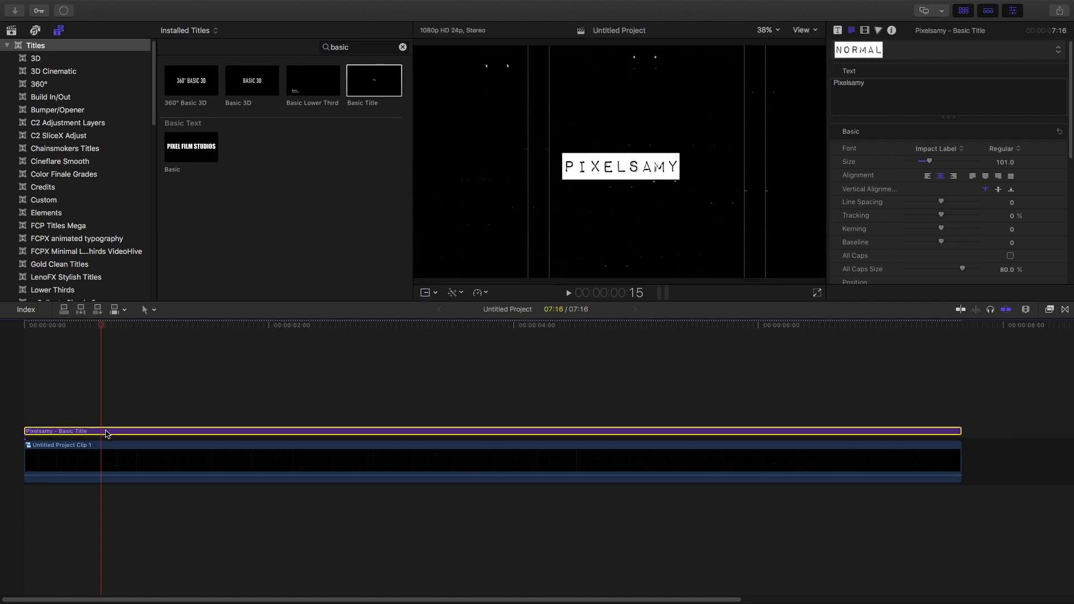
pyautogui.moveTo(106, 434); pyautogui.dragTo(106, 418)
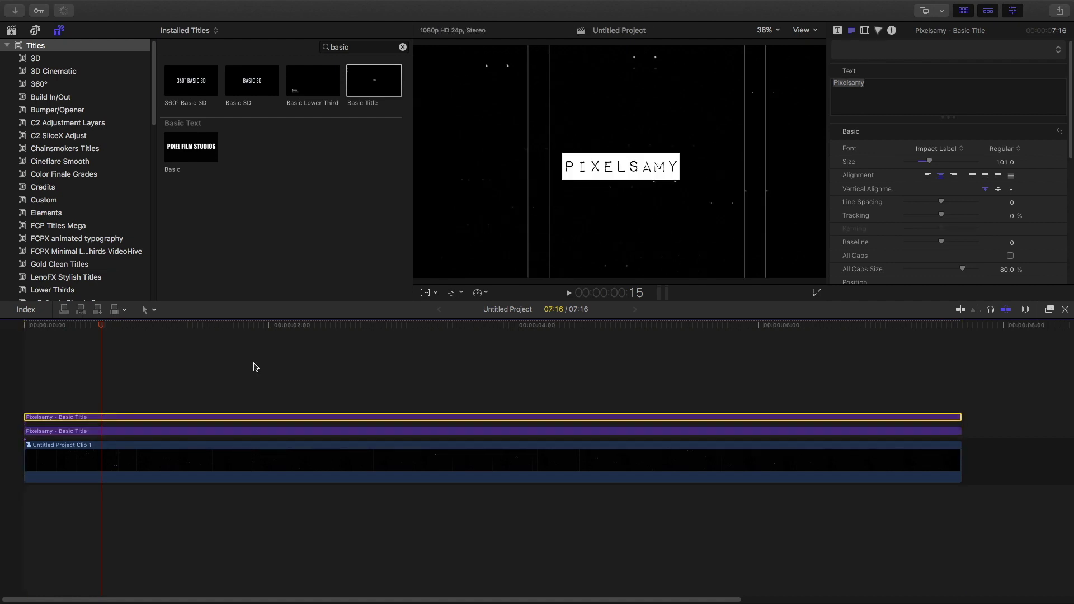
pyautogui.rightClick(647, 168)
pyautogui.click(649, 172)
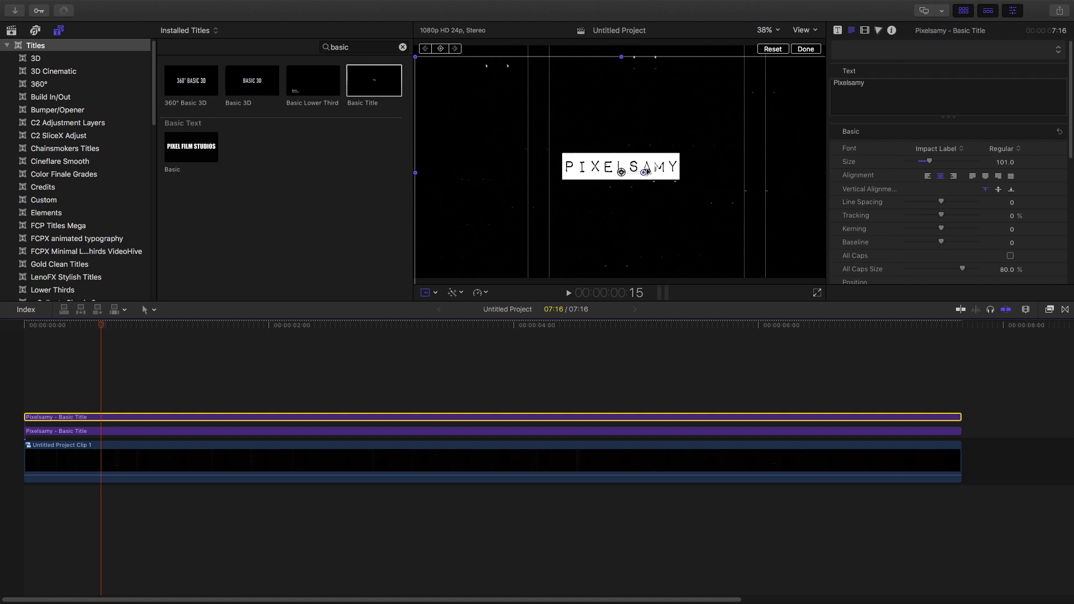
pyautogui.click(806, 51)
pyautogui.moveTo(648, 165); pyautogui.dragTo(651, 136)
# Change the duplicated title's font to Impact Label Reversed and its text to "Hello,"
pyautogui.click(937, 149)
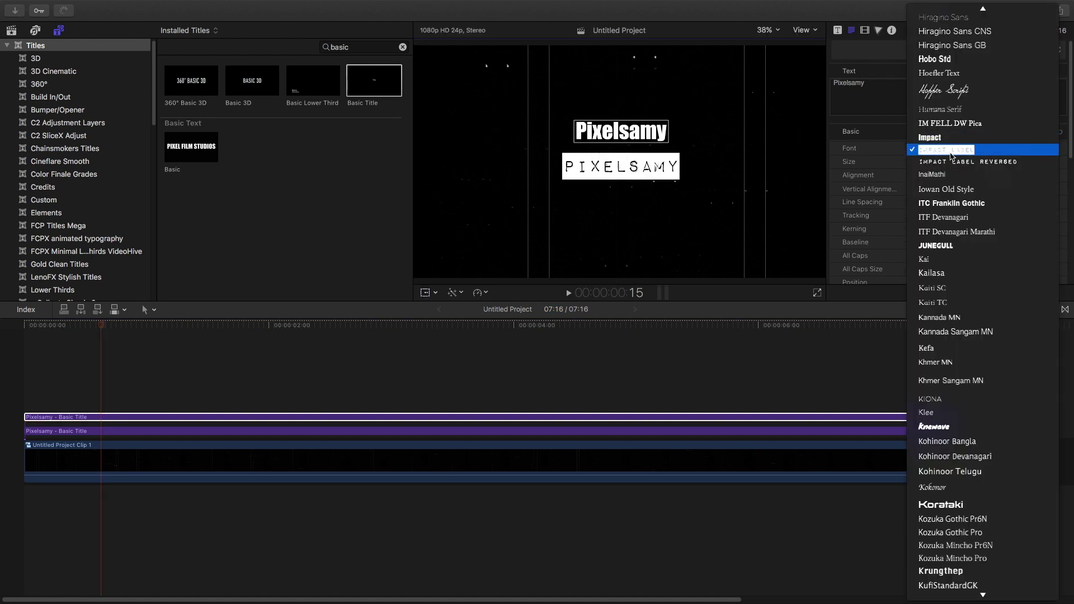
pyautogui.click(951, 162)
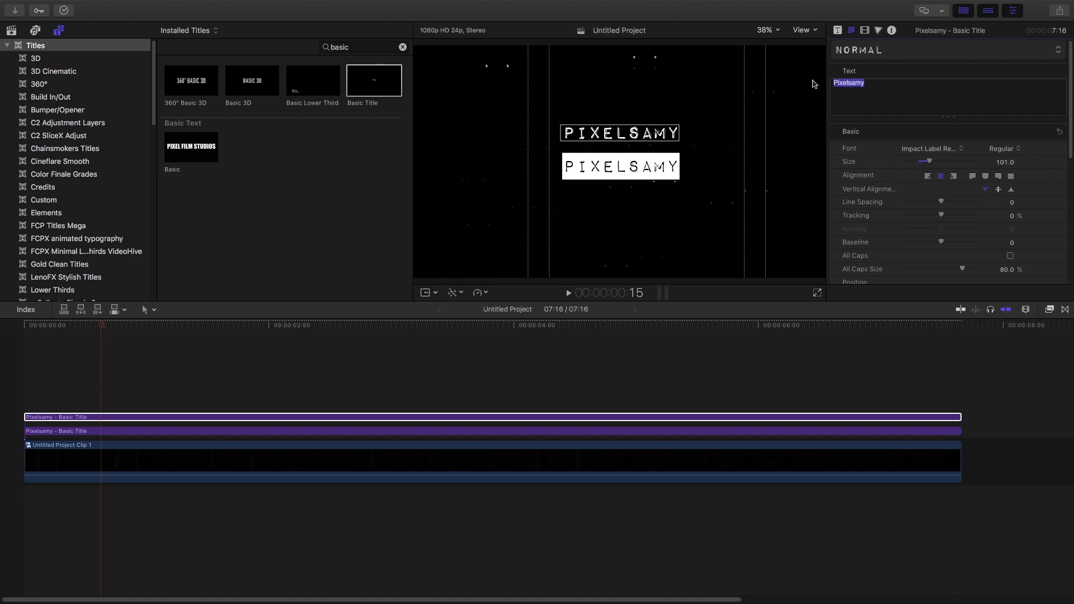
pyautogui.write('Hello,')
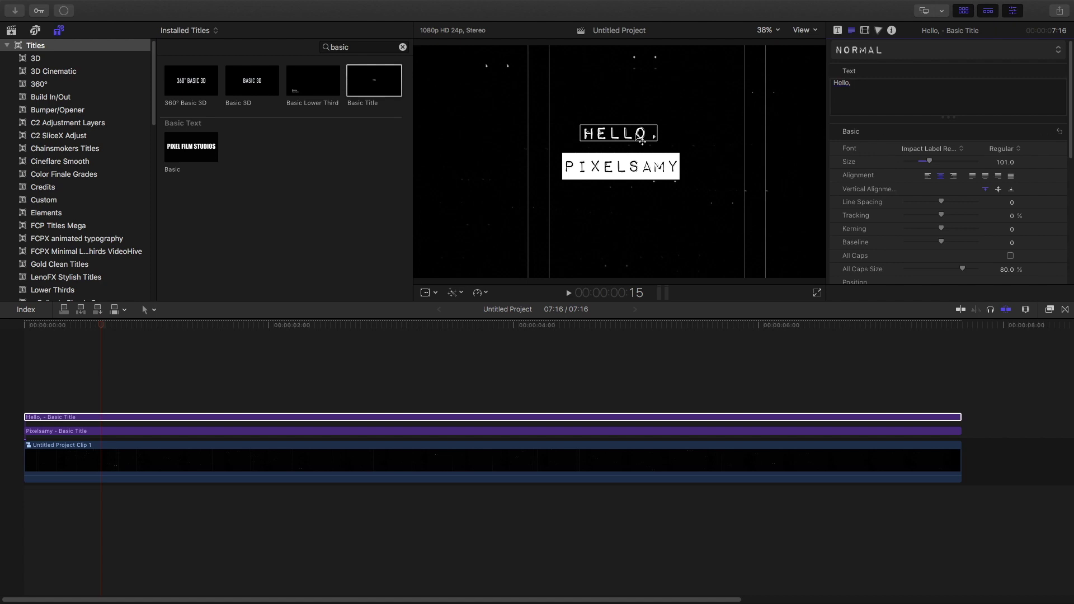
# Rotate the "Hello," title to 1.7° and move its text just above the Pixelsamy label, at about X -14 px, Y 111 px
pyautogui.click(864, 30)
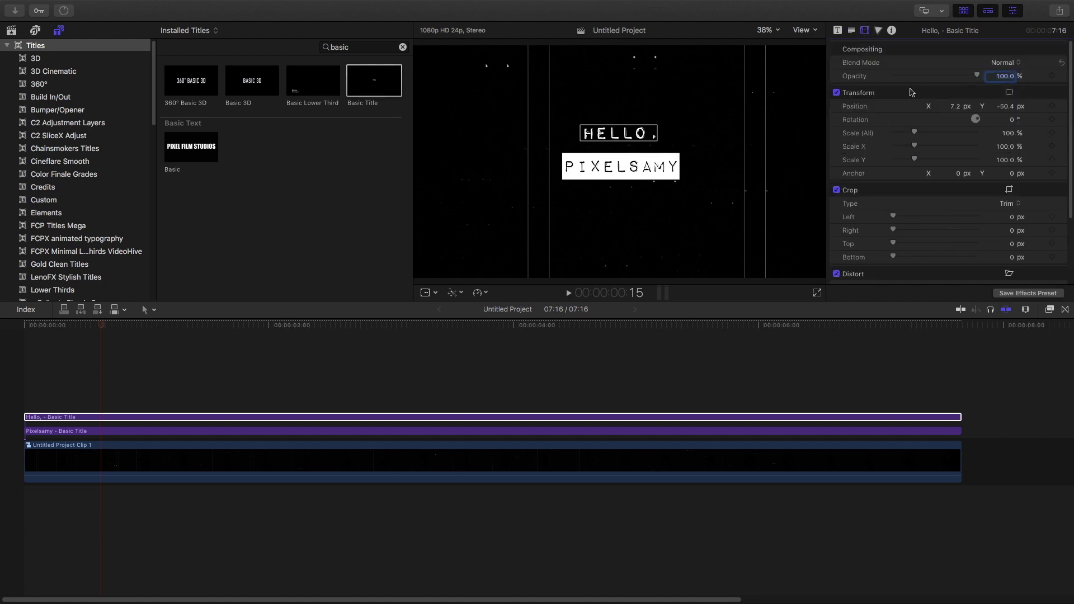
pyautogui.moveTo(1011, 119); pyautogui.dragTo(1010, 112)
pyautogui.moveTo(634, 133)
pyautogui.mouseDown()
pyautogui.moveTo(644, 140)
pyautogui.moveTo(625, 138)
pyautogui.mouseUp()
pyautogui.click(1008, 121)
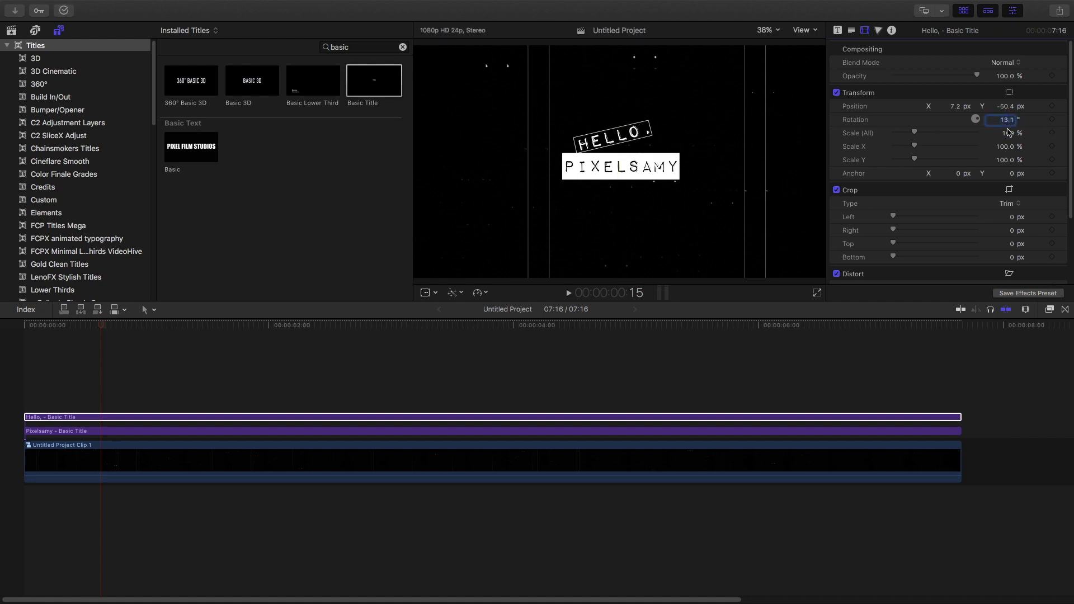
pyautogui.moveTo(1008, 121); pyautogui.dragTo(1007, 138)
pyautogui.moveTo(621, 145); pyautogui.dragTo(623, 147)
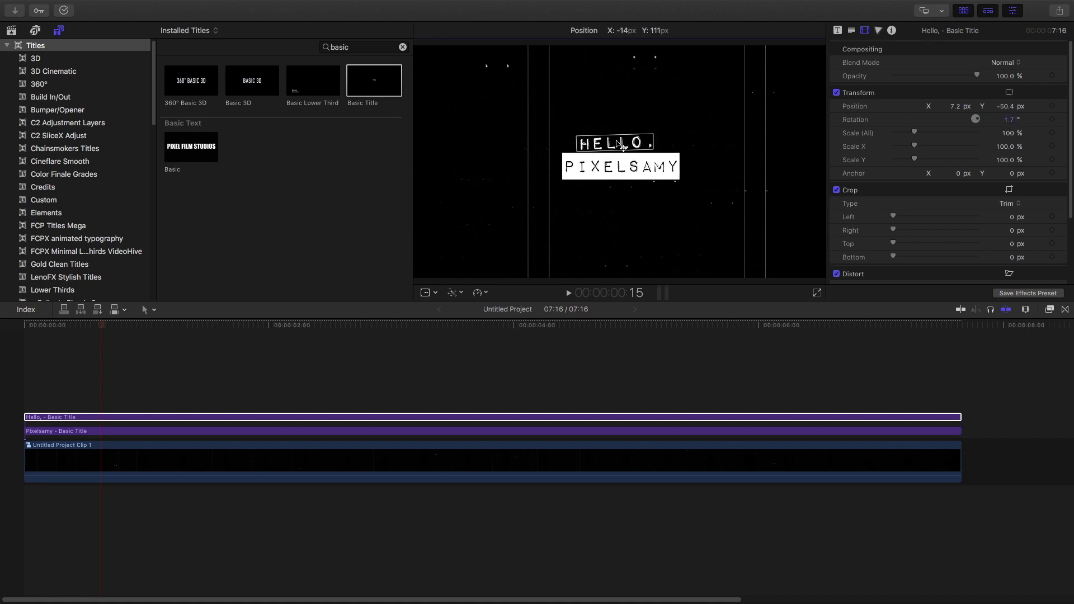
# Combine the "Hello," and Pixelsamy titles into one compound clip with the default name
pyautogui.click(56, 399)
pyautogui.moveTo(69, 392); pyautogui.dragTo(110, 433)
pyautogui.hotkey('alt', 'g')
pyautogui.press('Return')
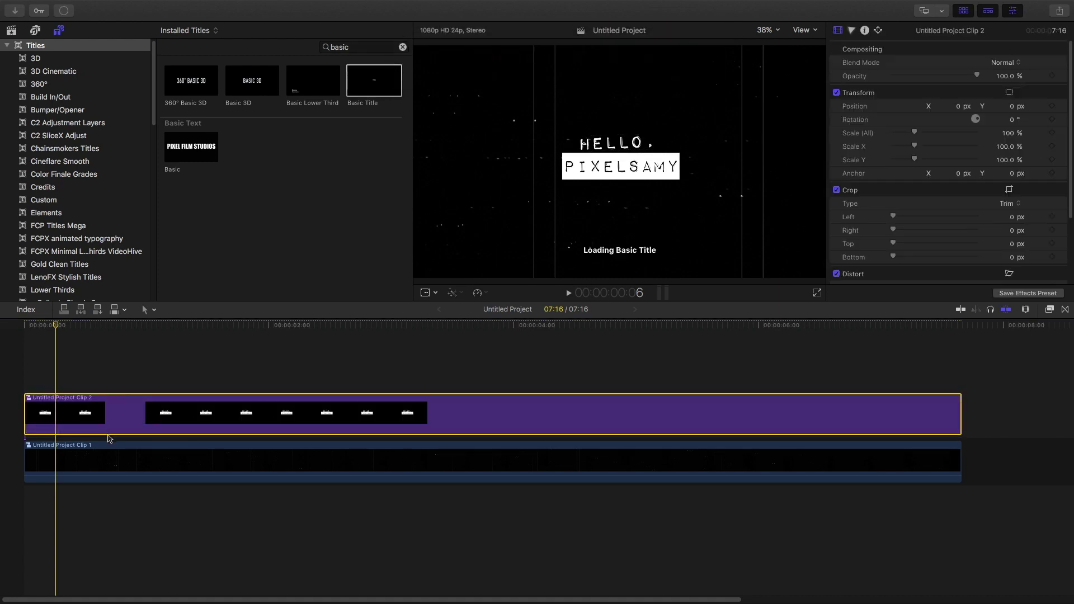
# Play back the start of the sequence to review the combined title over the film damage
pyautogui.press('super+Tab')
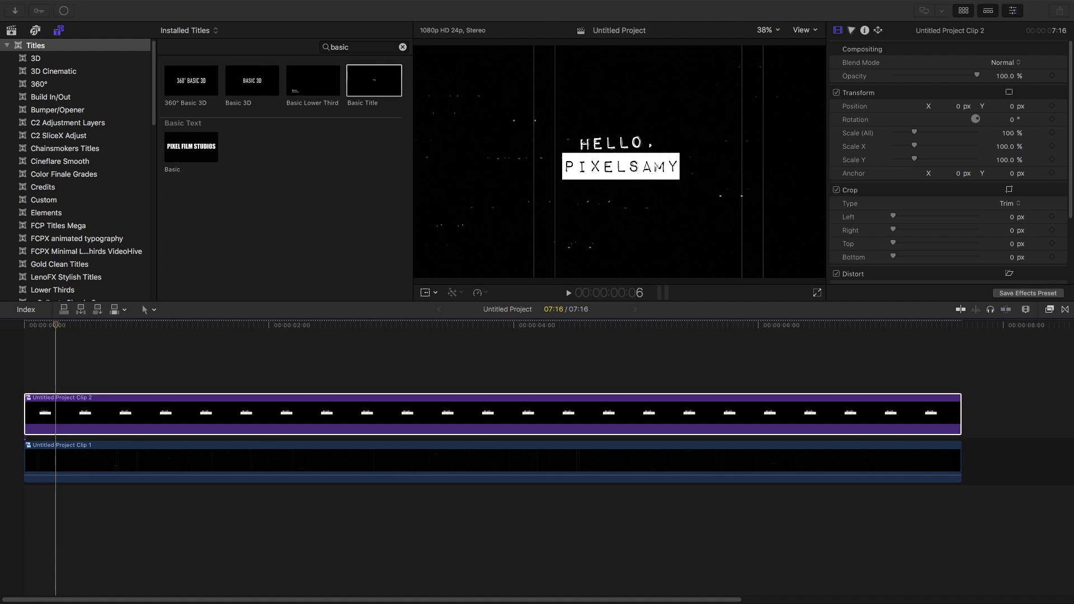
pyautogui.click(45, 340)
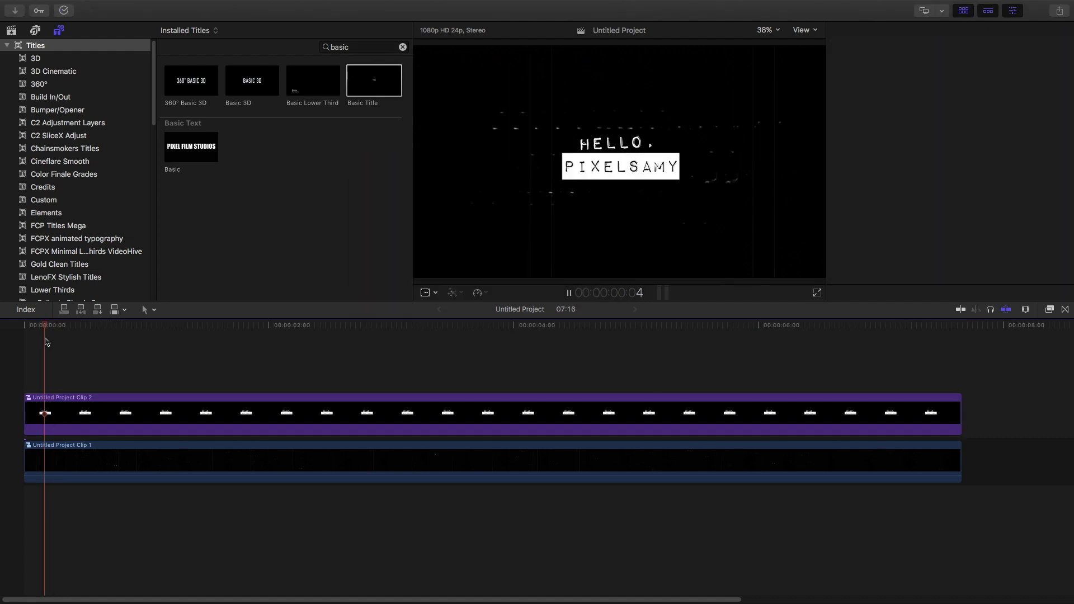
pyautogui.press('space')
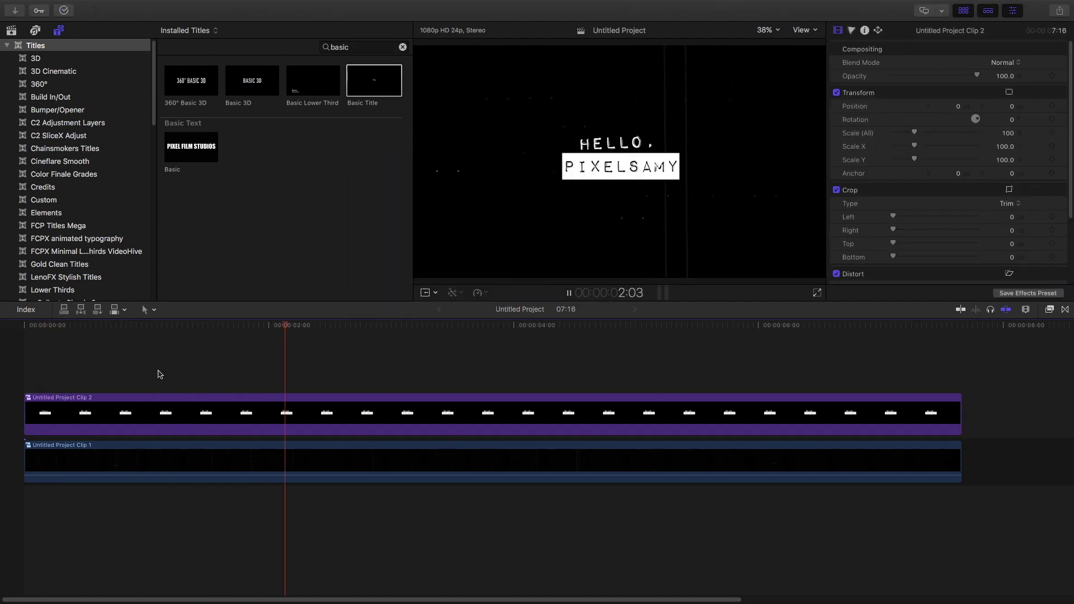
pyautogui.press('space')
# Find the Earthquake effect and apply it to the title compound clip
pyautogui.click(342, 409)
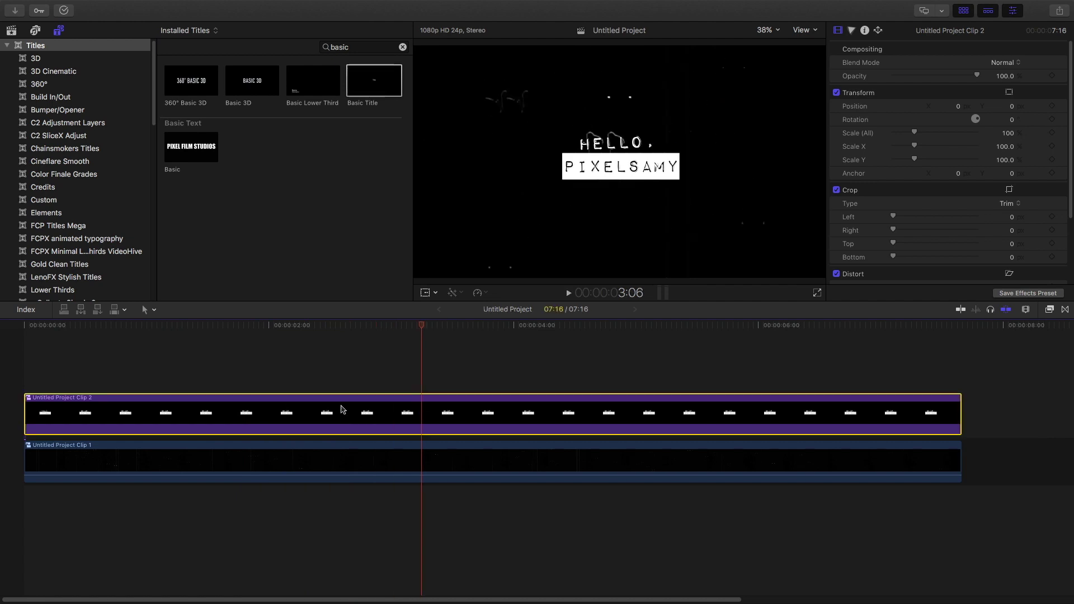
pyautogui.moveTo(418, 324); pyautogui.dragTo(272, 338)
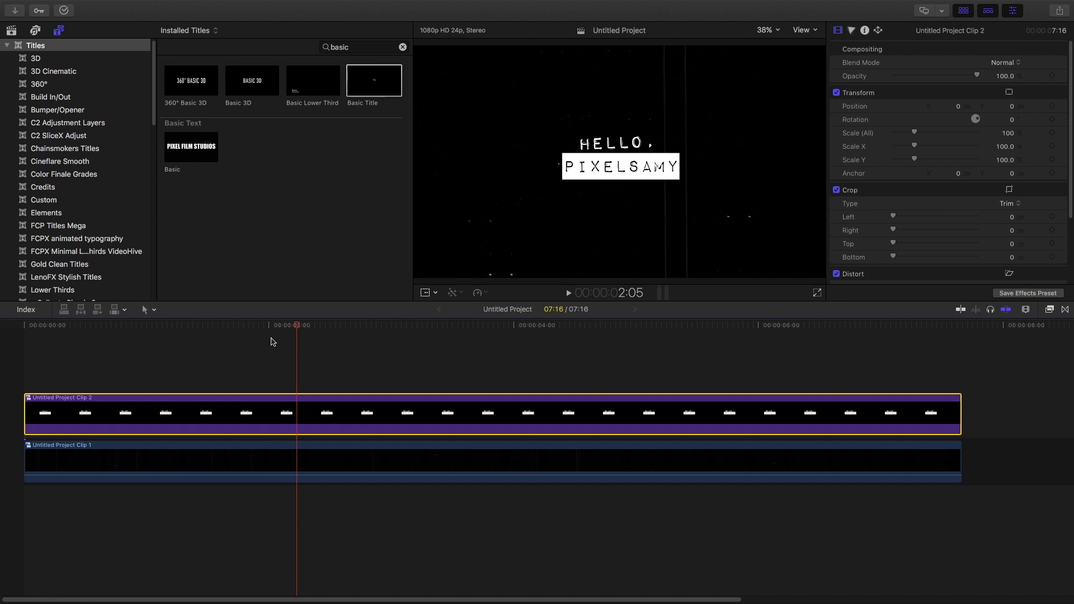
pyautogui.moveTo(272, 342); pyautogui.dragTo(155, 347)
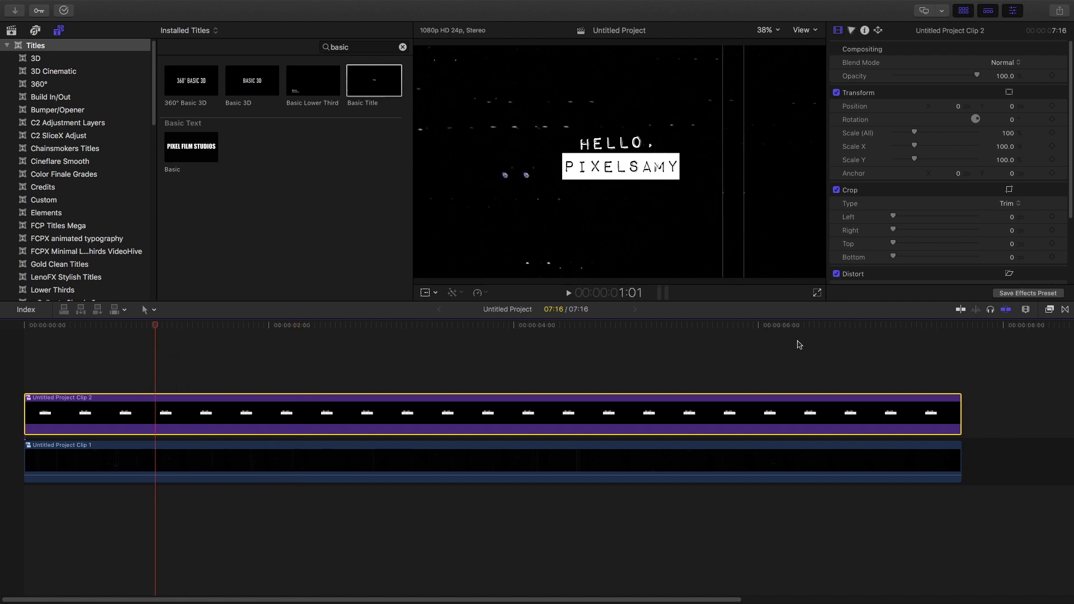
pyautogui.press('super+5')
pyautogui.click(937, 598)
pyautogui.write('ear')
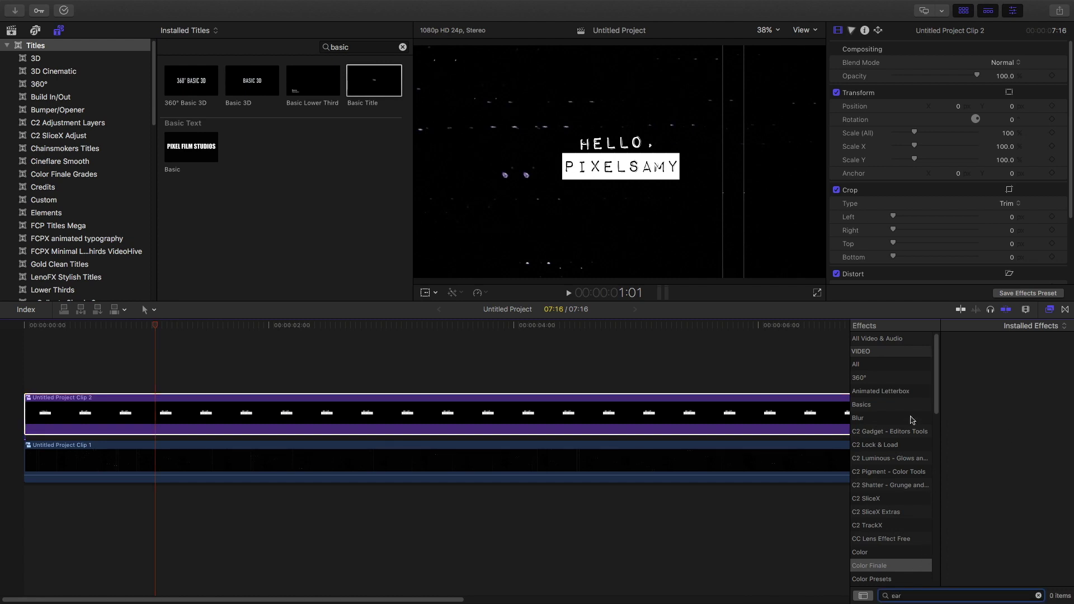
pyautogui.click(905, 367)
pyautogui.moveTo(964, 361); pyautogui.dragTo(688, 400)
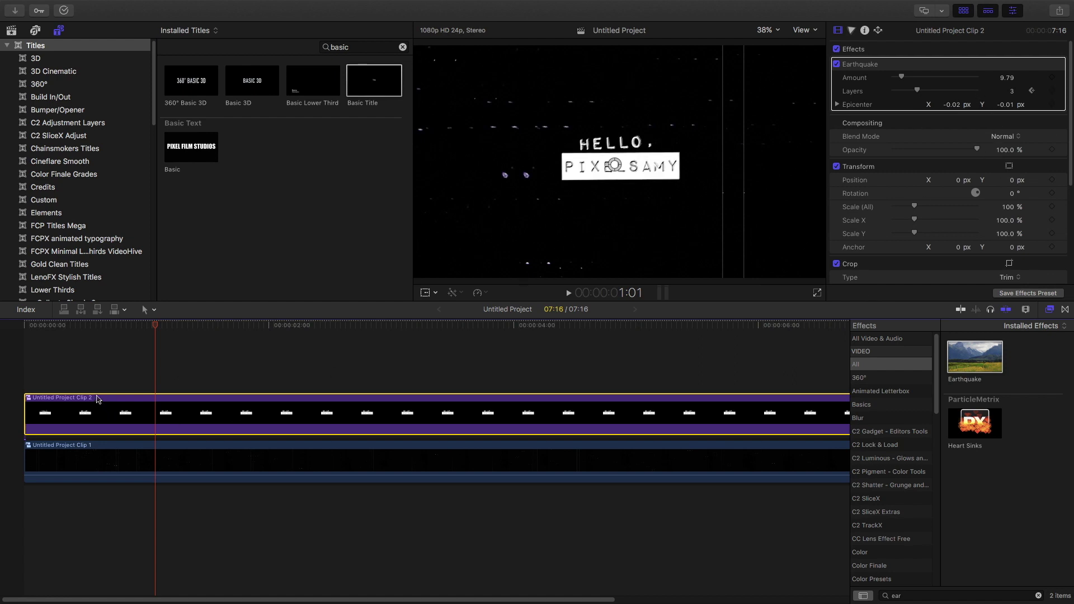
# Play back the sequence from near the start to check the Earthquake shake, and look at the background rendering
pyautogui.click(44, 329)
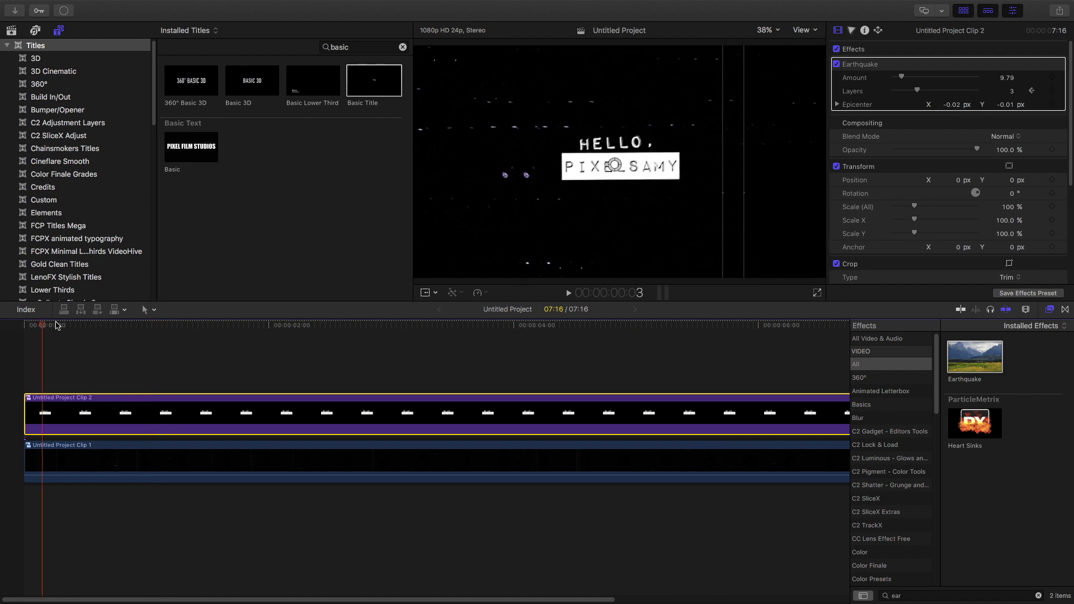
pyautogui.press('space')
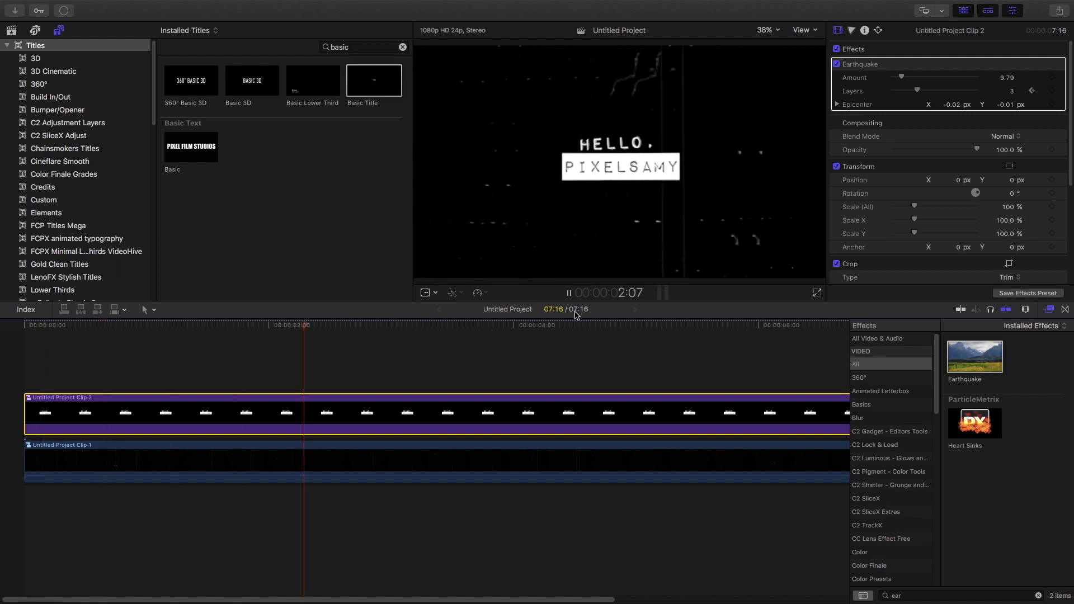
pyautogui.press('space')
pyautogui.click(1050, 310)
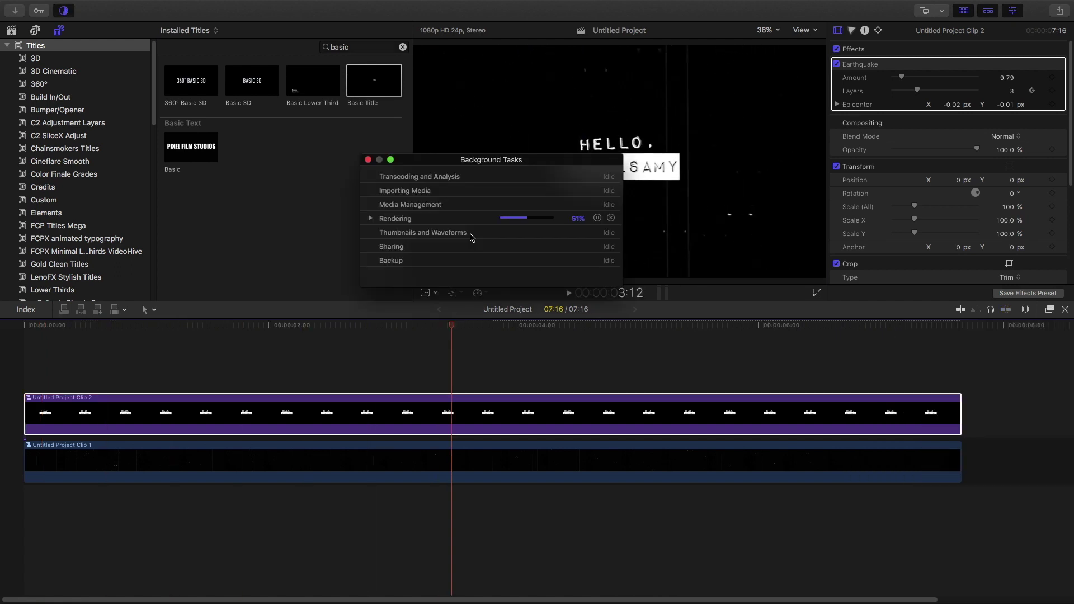
pyautogui.press('super+9')
pyautogui.click(38, 326)
pyautogui.press('space')
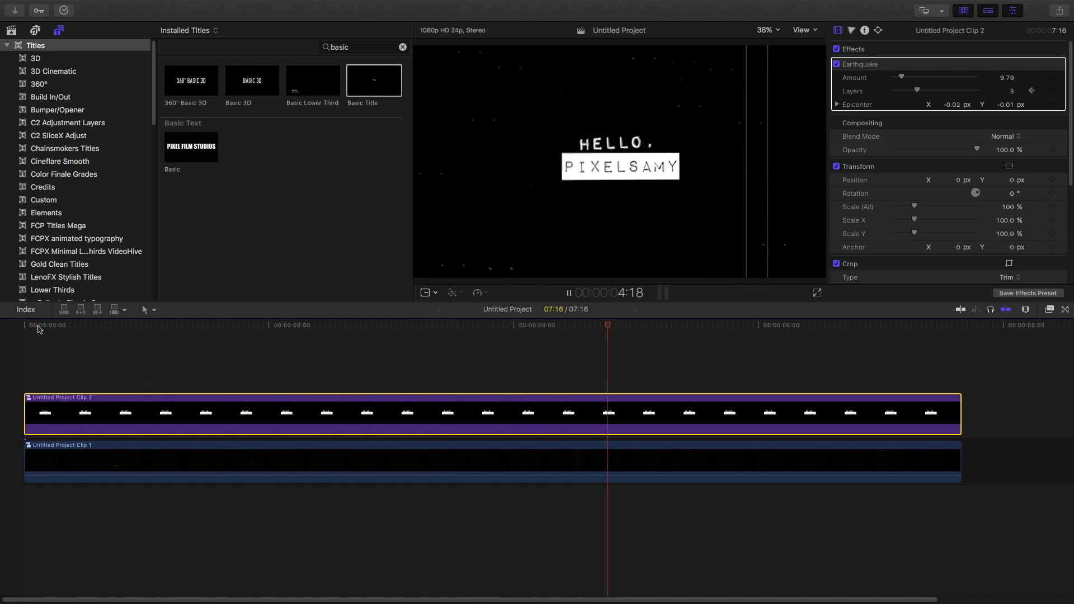
pyautogui.press('space')
# Position the playhead at 1:13 and apply the Directional effect from the Blur category to the title compound clip
pyautogui.click(216, 326)
pyautogui.click(1051, 310)
pyautogui.click(885, 597)
pyautogui.write('blur')
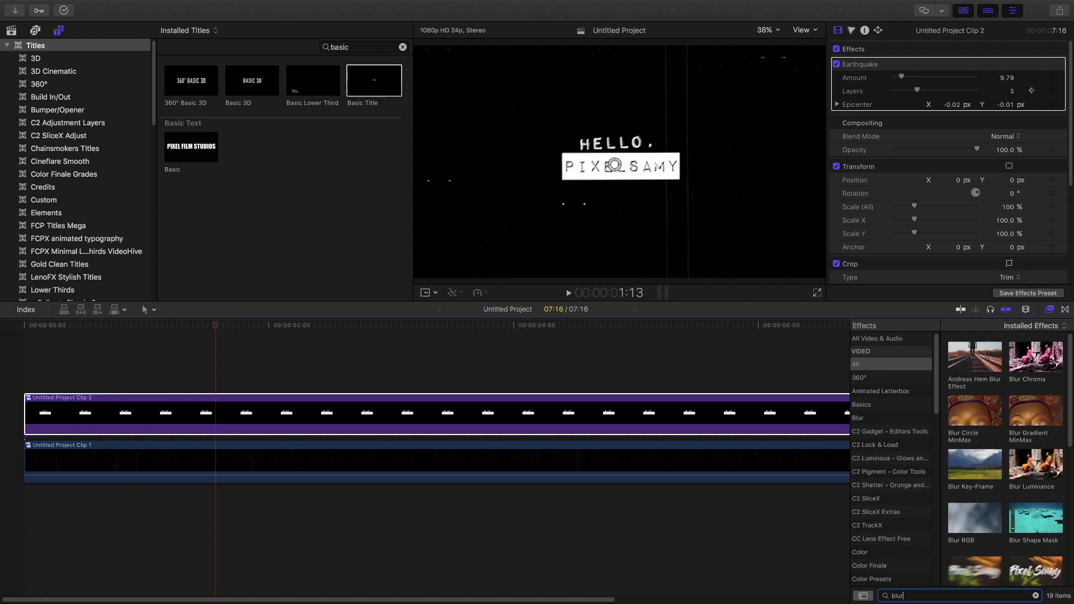
pyautogui.click(910, 418)
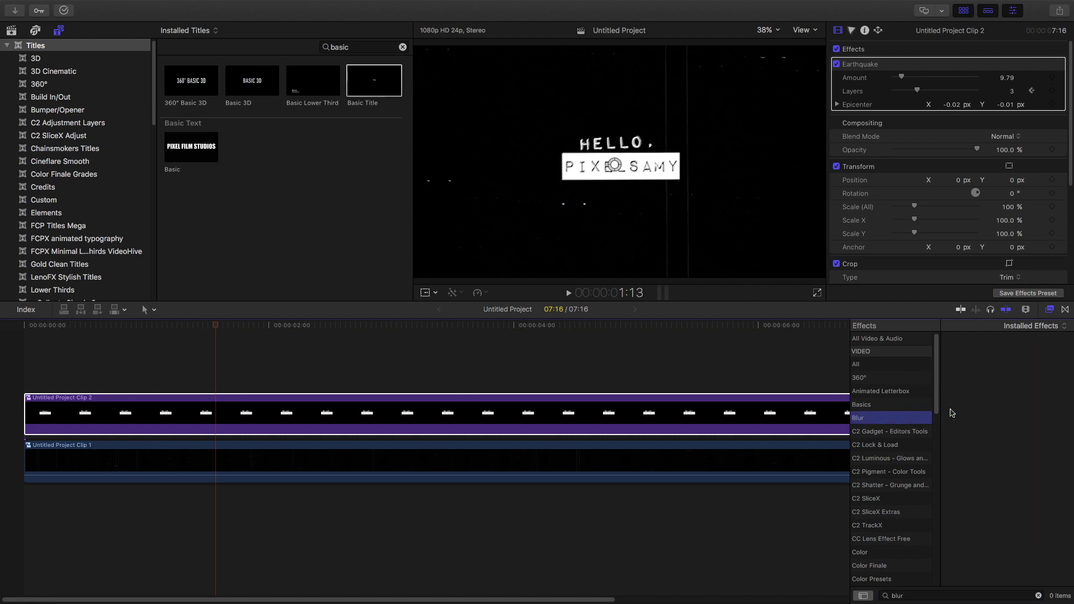
pyautogui.click(1039, 597)
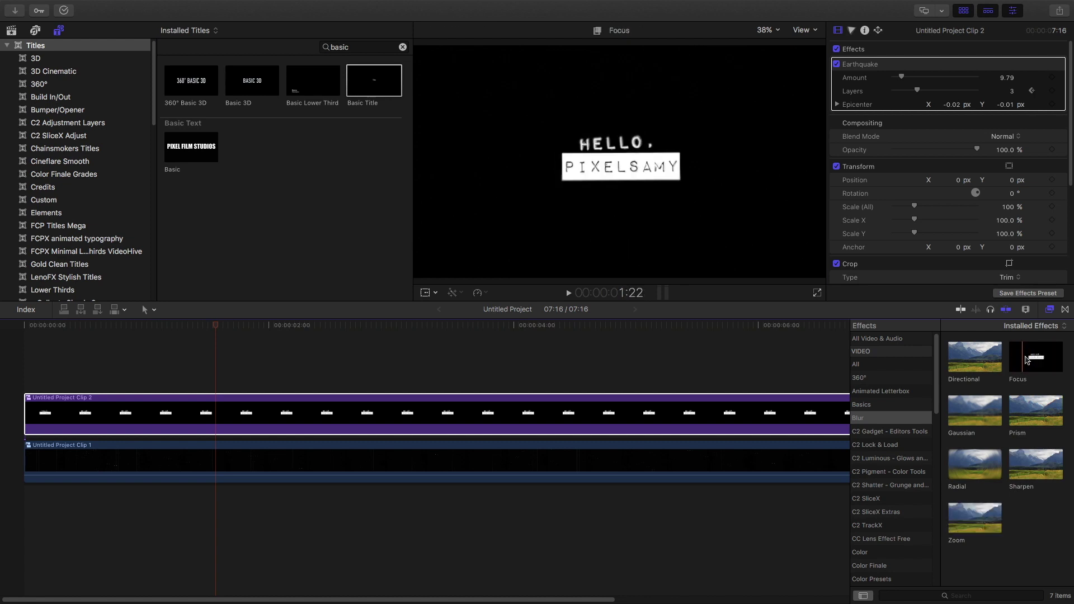
pyautogui.moveTo(956, 361); pyautogui.dragTo(230, 412)
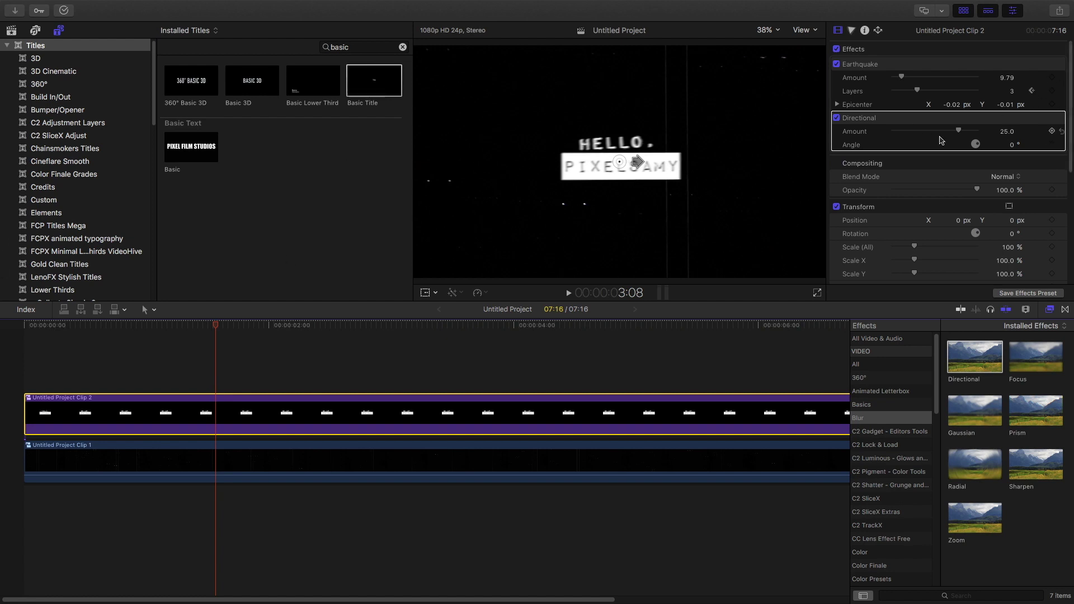
# Keyframe the Directional blur's Amount at 0 at 1:13 and set its Angle to 88°
pyautogui.click(1053, 132)
pyautogui.moveTo(923, 131); pyautogui.dragTo(851, 132)
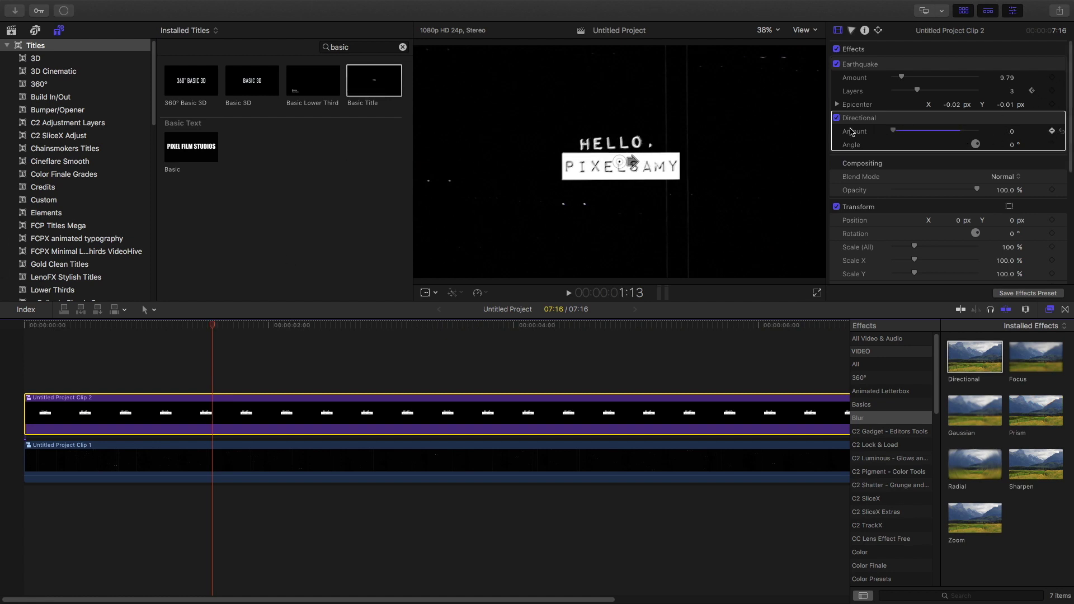
pyautogui.click(1012, 145)
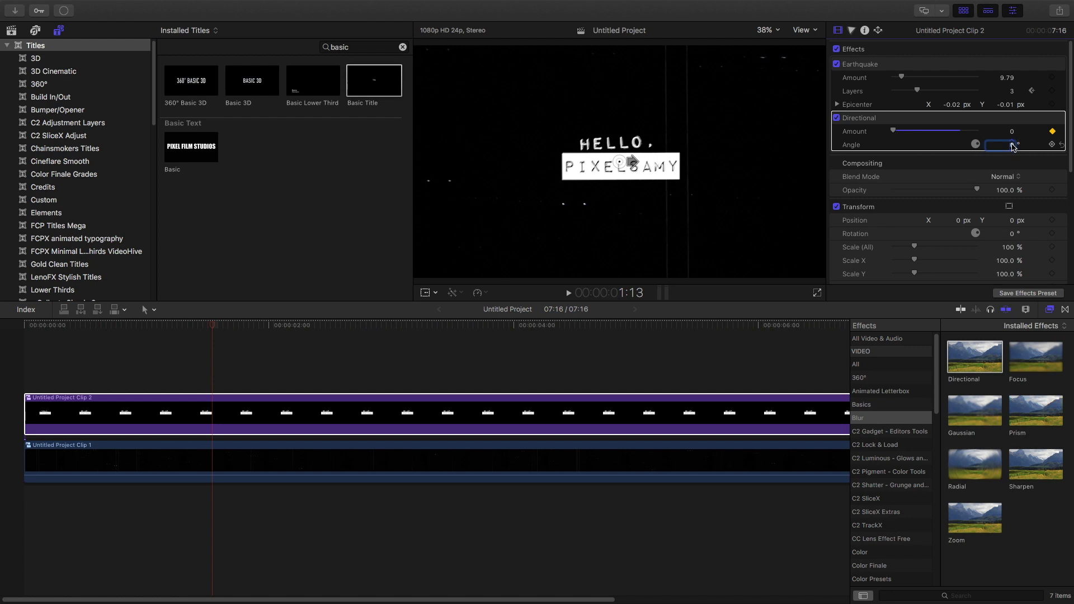
pyautogui.press('Return')
pyautogui.press('Down')
# Add a Directional blur Amount keyframe of 32 at 1:14
pyautogui.click(221, 326)
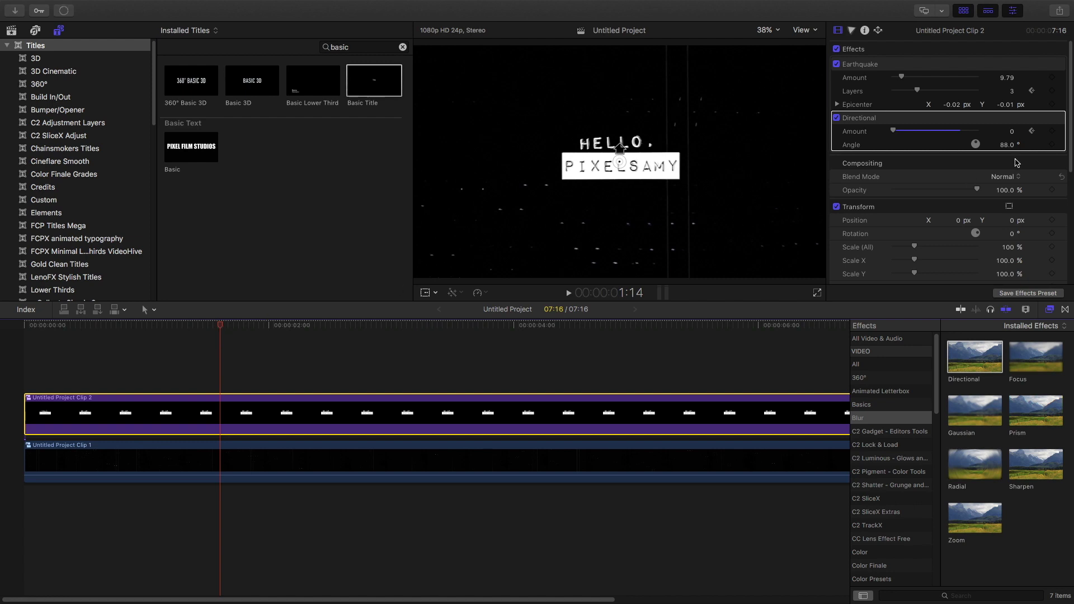
pyautogui.click(1052, 131)
pyautogui.moveTo(895, 131); pyautogui.dragTo(1035, 142)
pyautogui.press('Down')
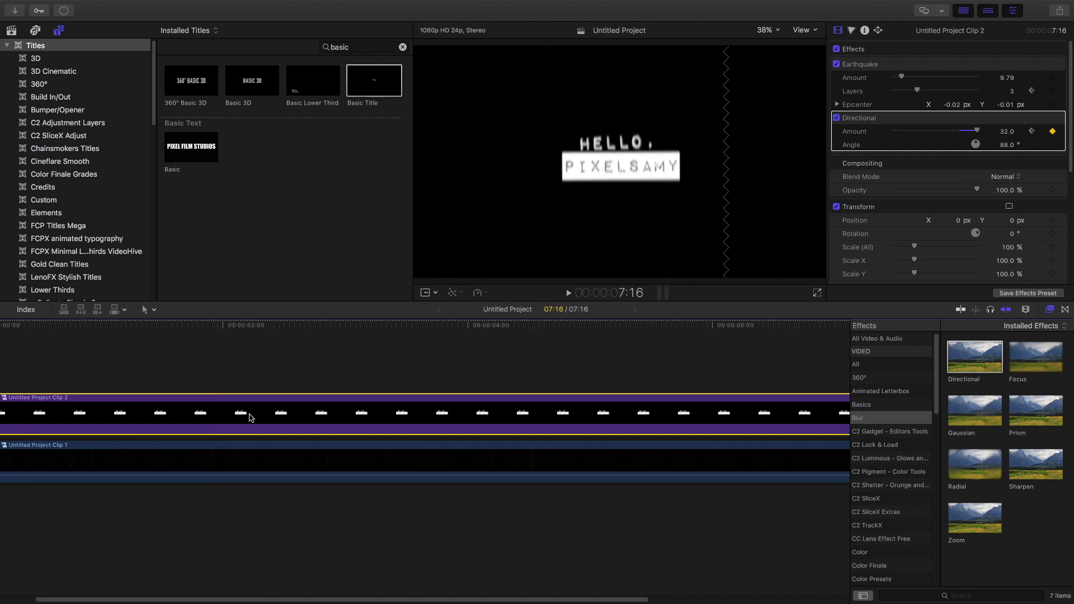
# Show the title clip's video animation and add a Directional blur Amount keyframe of 0 at 1:15
pyautogui.rightClick(250, 417)
pyautogui.click(291, 536)
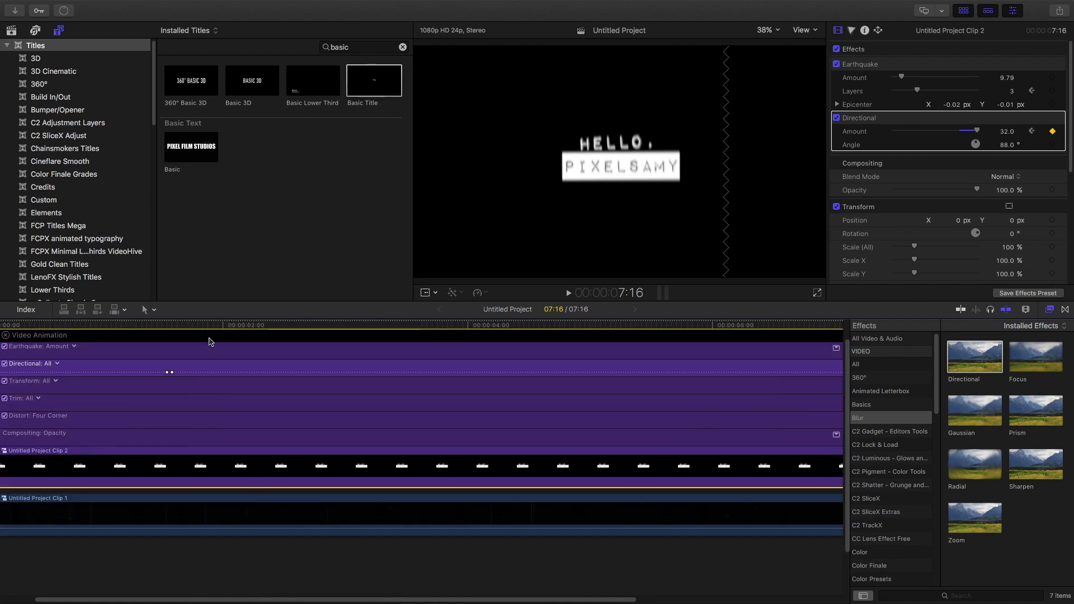
pyautogui.click(181, 326)
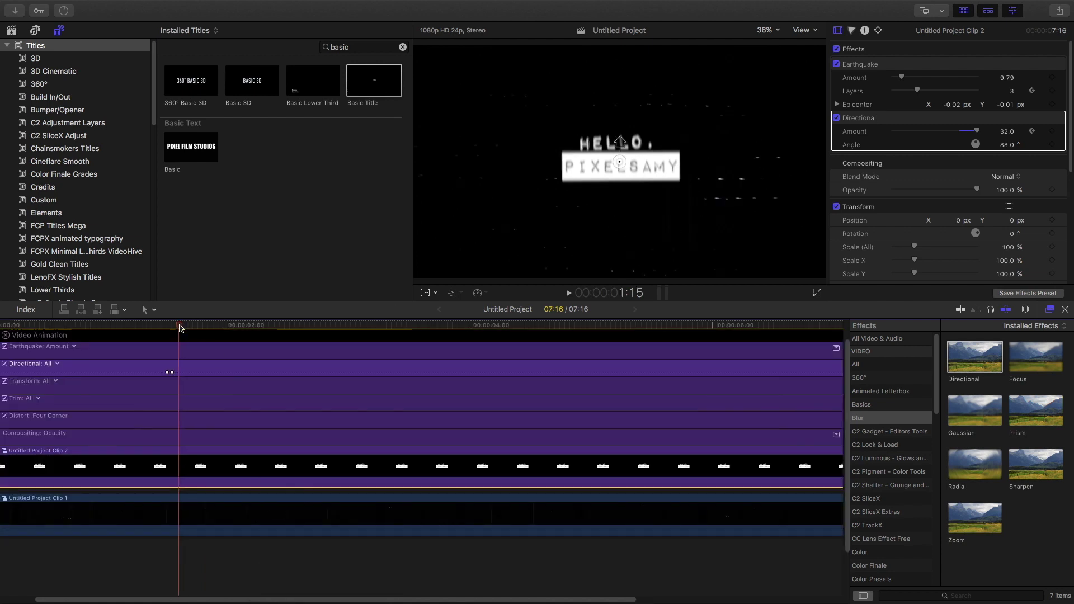
pyautogui.click(1052, 132)
pyautogui.moveTo(979, 130); pyautogui.dragTo(790, 131)
pyautogui.click(159, 325)
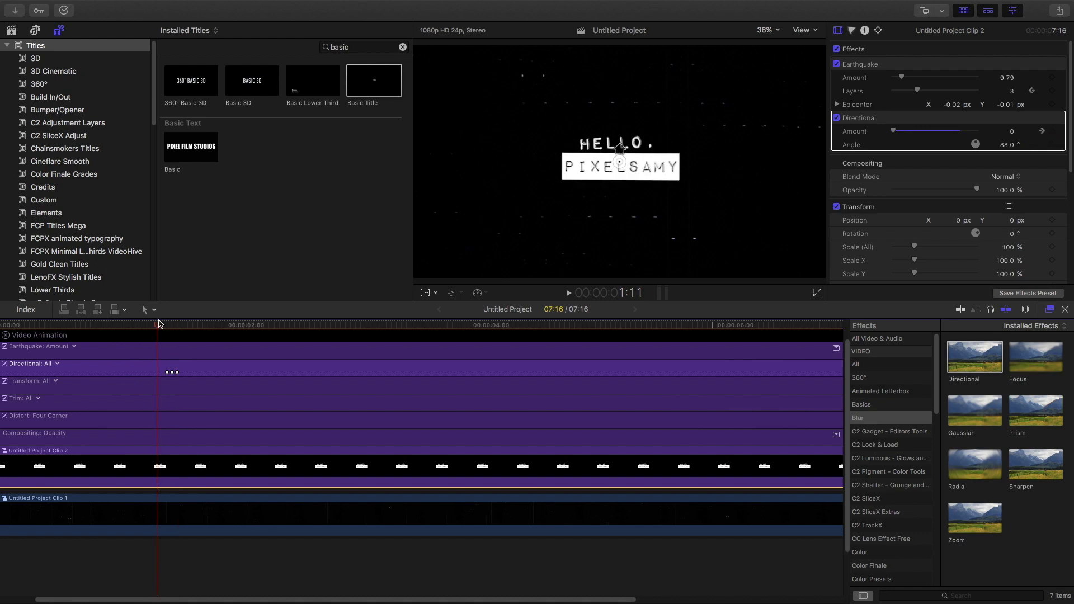
# Preview the blur pulse and raise the Directional Amount keyframe at 1:14 to 200
pyautogui.press('space')
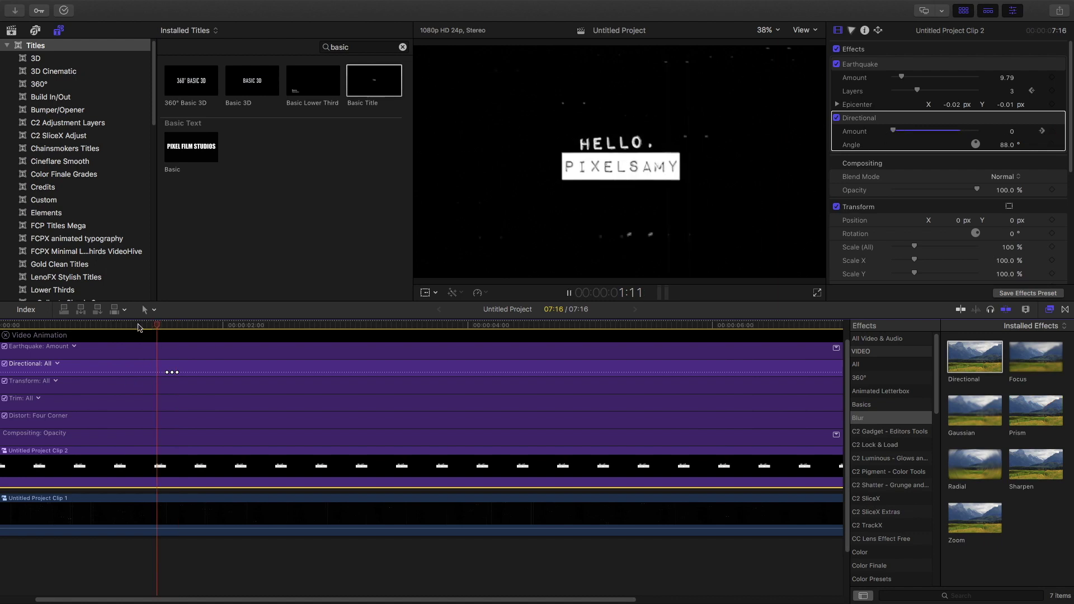
pyautogui.click(173, 326)
pyautogui.click(172, 372)
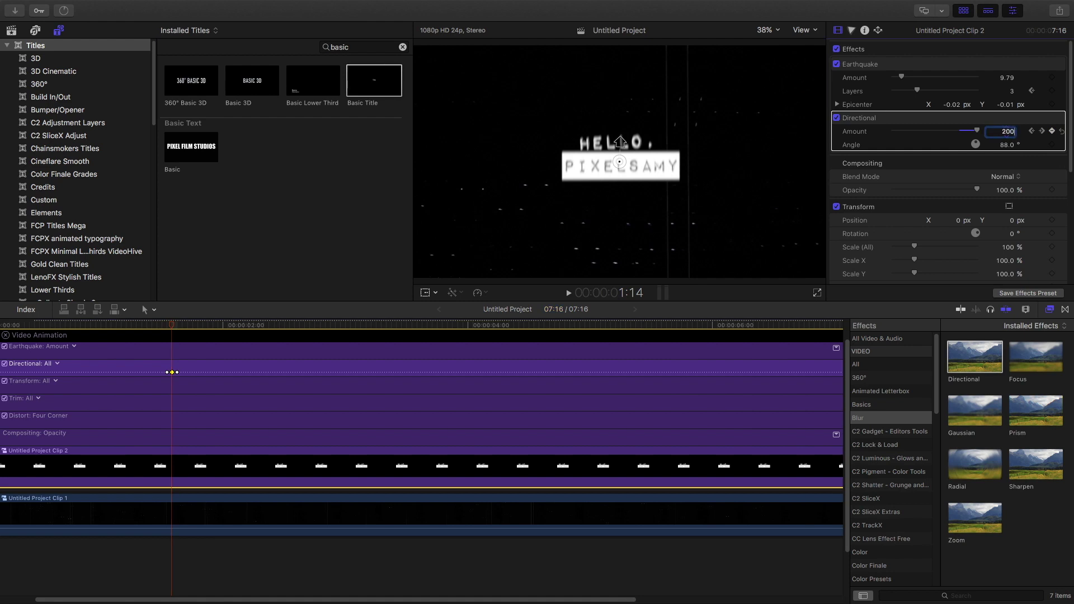
pyautogui.press('Return')
# Step frame by frame through the blur keyframes from about 1:11 to 1:16
pyautogui.moveTo(172, 327); pyautogui.dragTo(157, 328)
pyautogui.press('Right')
pyautogui.press('Right')
pyautogui.press('Right')
pyautogui.press('Right')
pyautogui.press('Right')
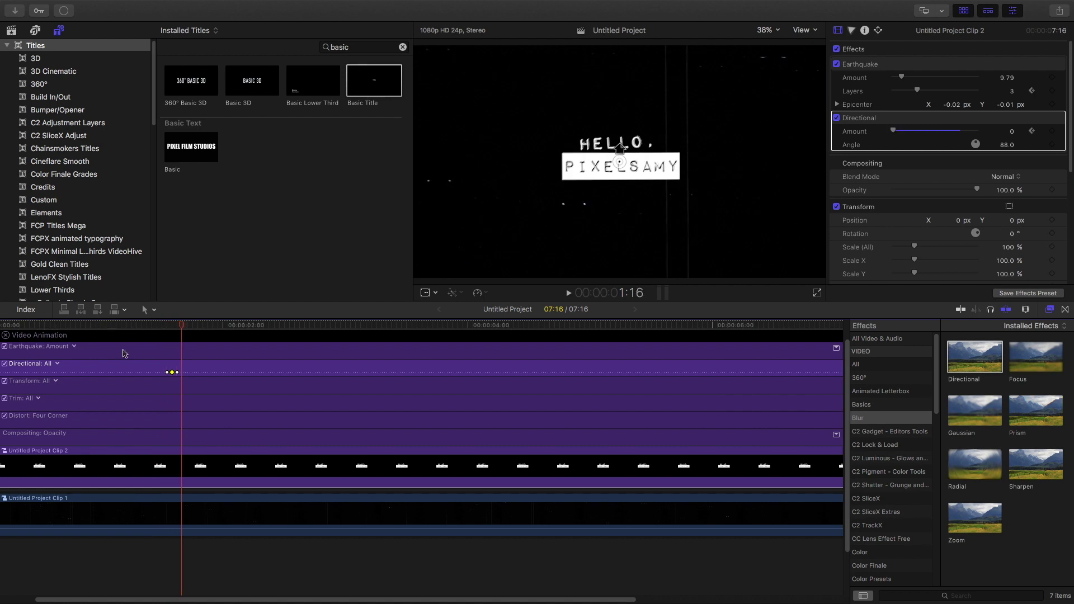
# Hide the title clip's video animation and play back the blur pulse from about 1:09
pyautogui.click(6, 335)
pyautogui.click(150, 327)
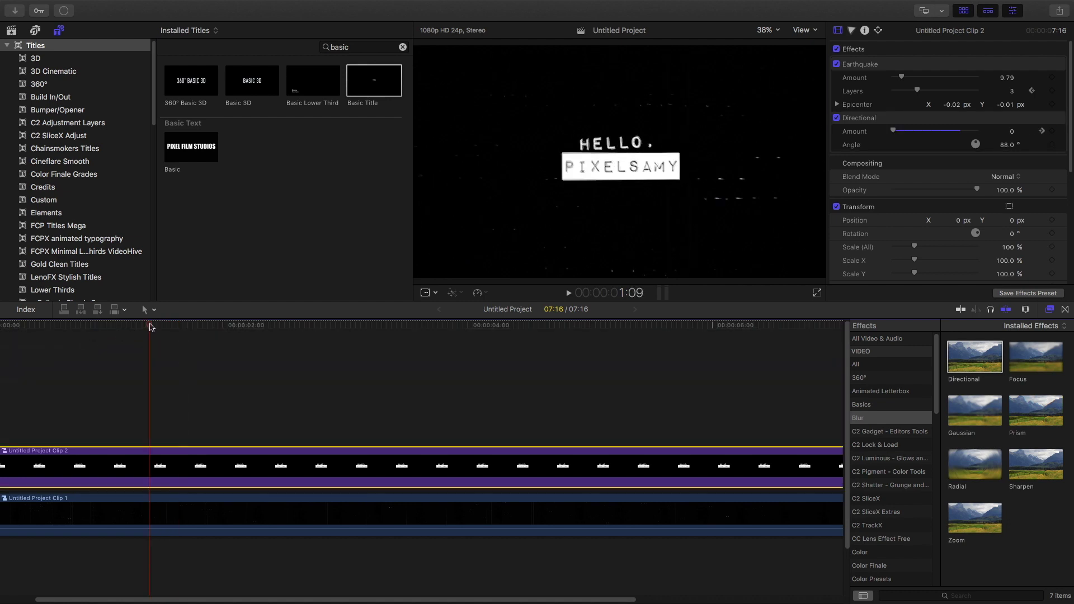
pyautogui.press('super+9')
pyautogui.press('super+9')
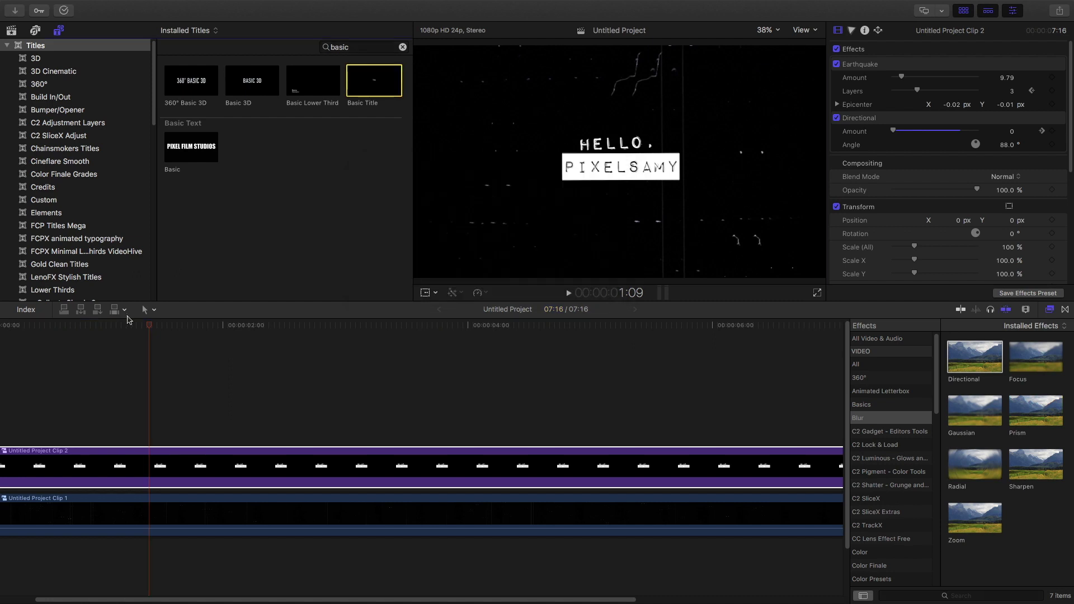
pyautogui.press('space')
pyautogui.click(142, 327)
pyautogui.press('space')
# Keyframe the Directional blur's Amount at 0 at 3:12 and at 500 at 3:14
pyautogui.moveTo(143, 327); pyautogui.dragTo(412, 336)
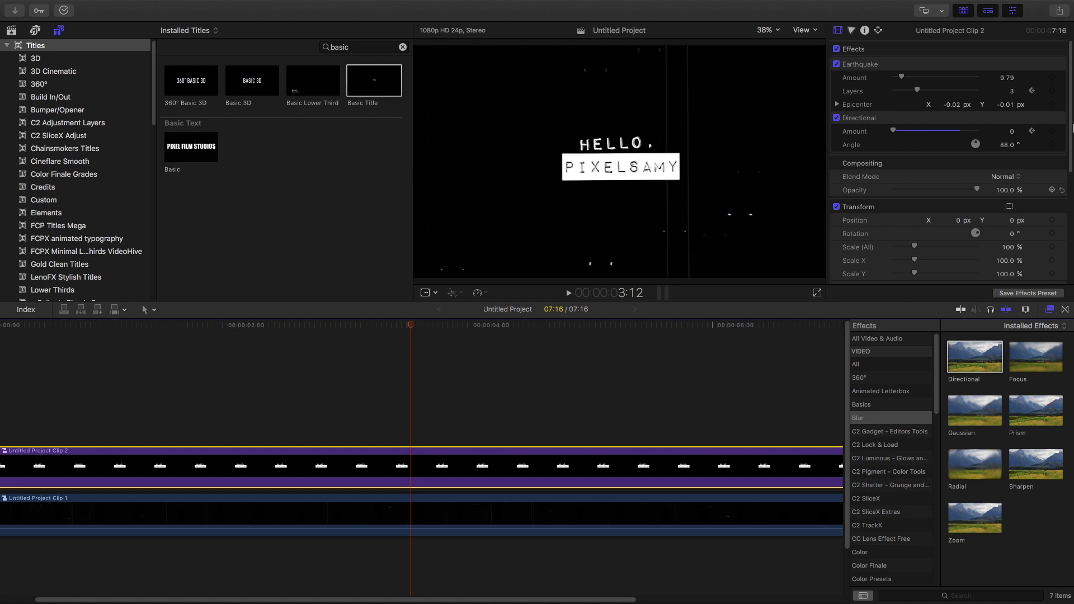
pyautogui.click(1053, 131)
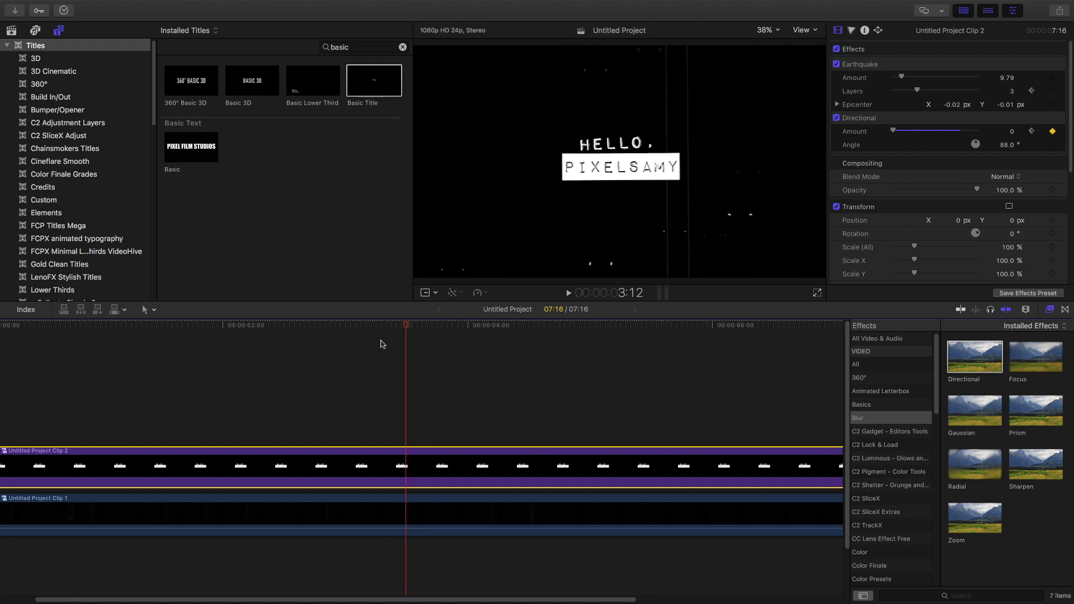
pyautogui.press('Right')
pyautogui.press('Right')
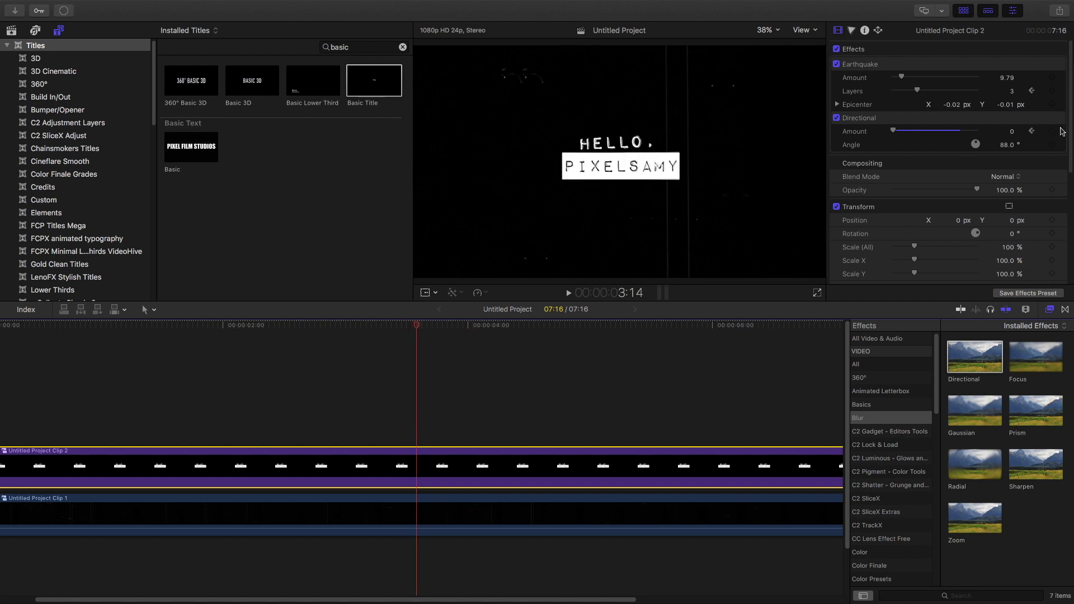
pyautogui.click(1014, 132)
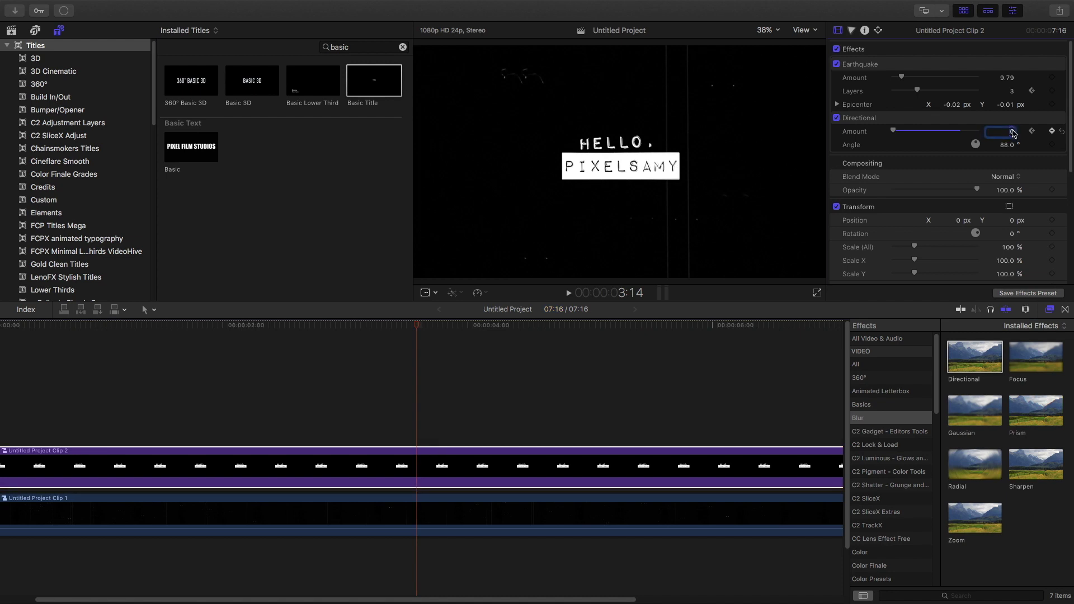
pyautogui.write('500')
pyautogui.press('Return')
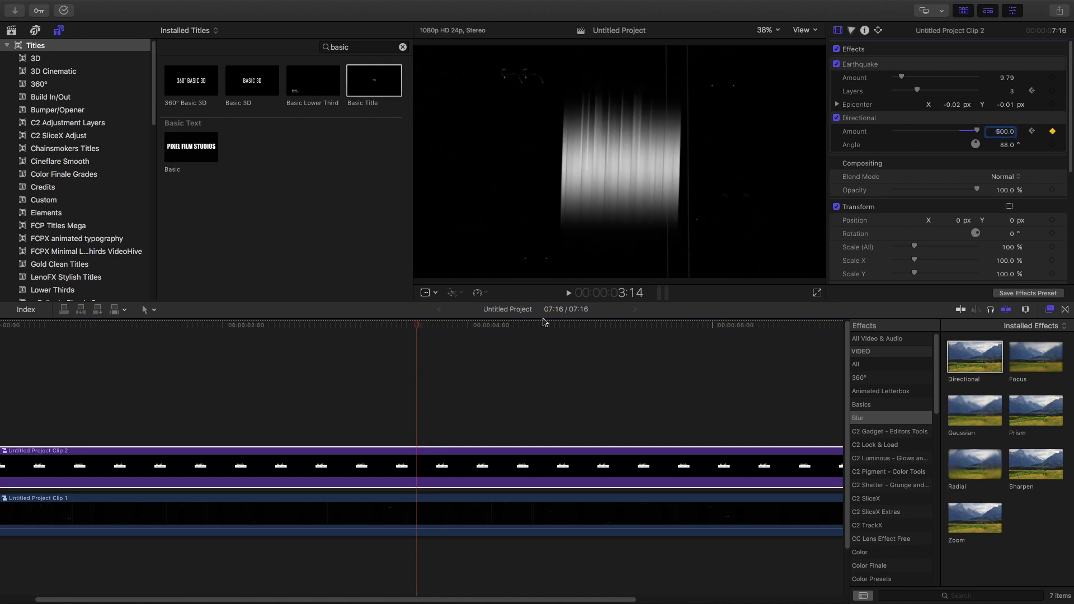
# Return the Directional blur's Amount to 0 with a keyframe at 3:15
pyautogui.click(417, 326)
pyautogui.press('Right')
pyautogui.click(997, 133)
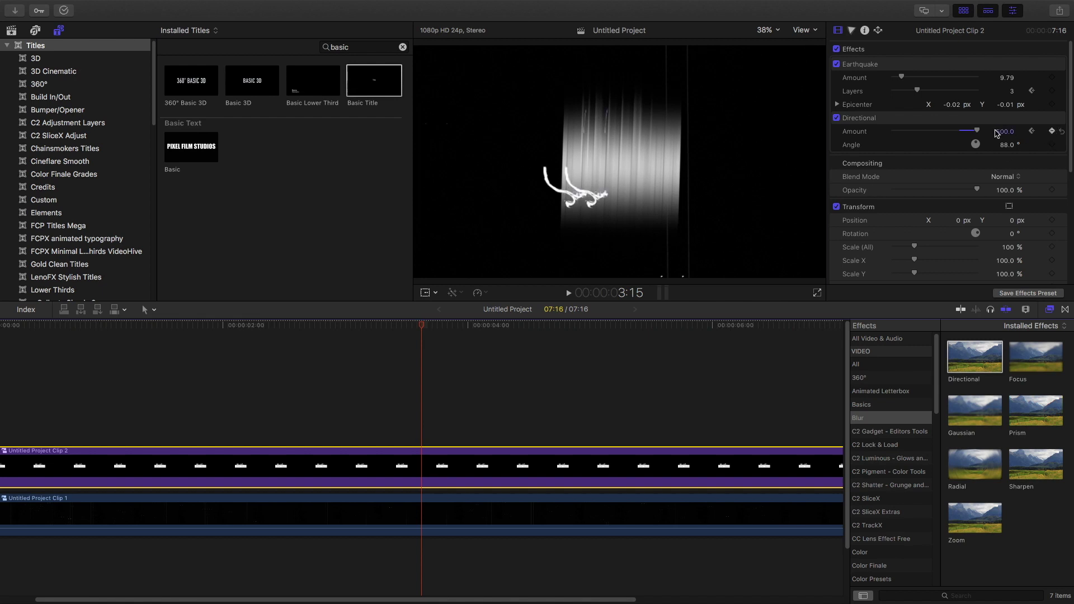
pyautogui.write('0')
pyautogui.press('Return')
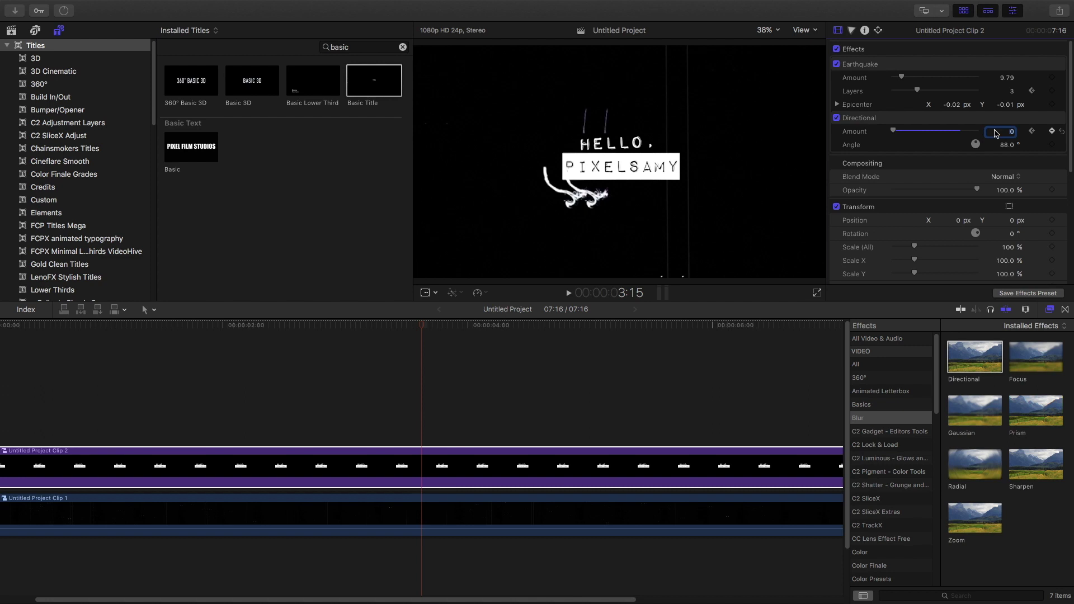
# Step frame by frame through the blur keyframes around 3:05 to 3:15 and play back the second blur pulse
pyautogui.click(376, 324)
pyautogui.press('Right')
pyautogui.press('Right')
pyautogui.press('Right')
pyautogui.press('Right')
pyautogui.press('Right')
pyautogui.press('Right')
pyautogui.press('Right')
pyautogui.press('Right')
pyautogui.press('Right')
pyautogui.press('Right')
pyautogui.press('Left')
pyautogui.press('Left')
pyautogui.press('Left')
pyautogui.press('Left')
pyautogui.press('Left')
pyautogui.press('Left')
pyautogui.press('Left')
pyautogui.press('Left')
pyautogui.press('Left')
pyautogui.press('Left')
pyautogui.press('Left')
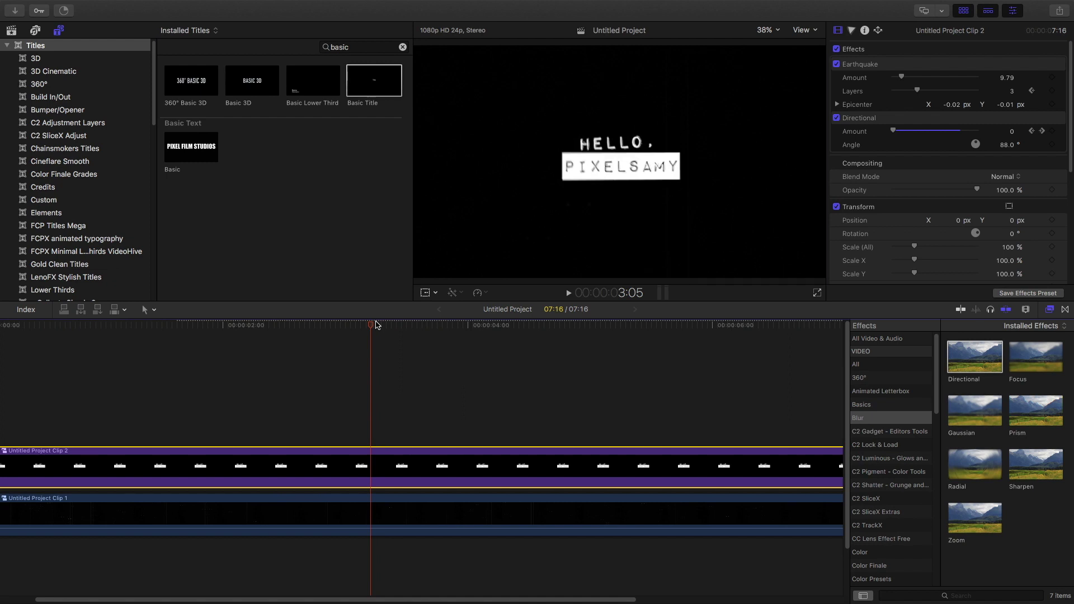
pyautogui.press('space')
pyautogui.press('space')
# Check the background rendering progress and play back the title animation from about 1:03
pyautogui.press('super+9')
pyautogui.click(368, 160)
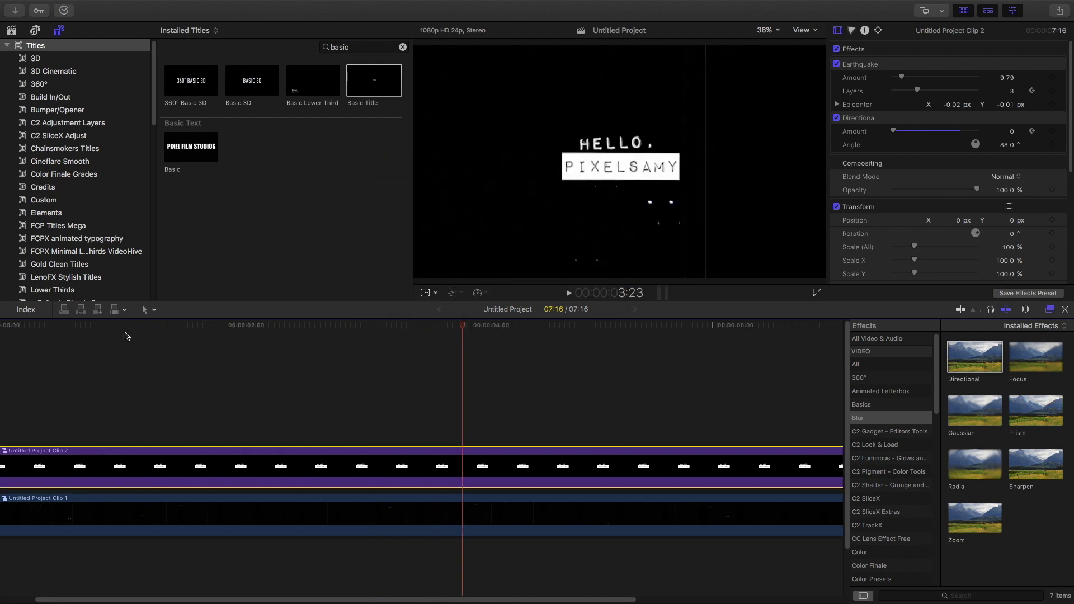
pyautogui.click(123, 334)
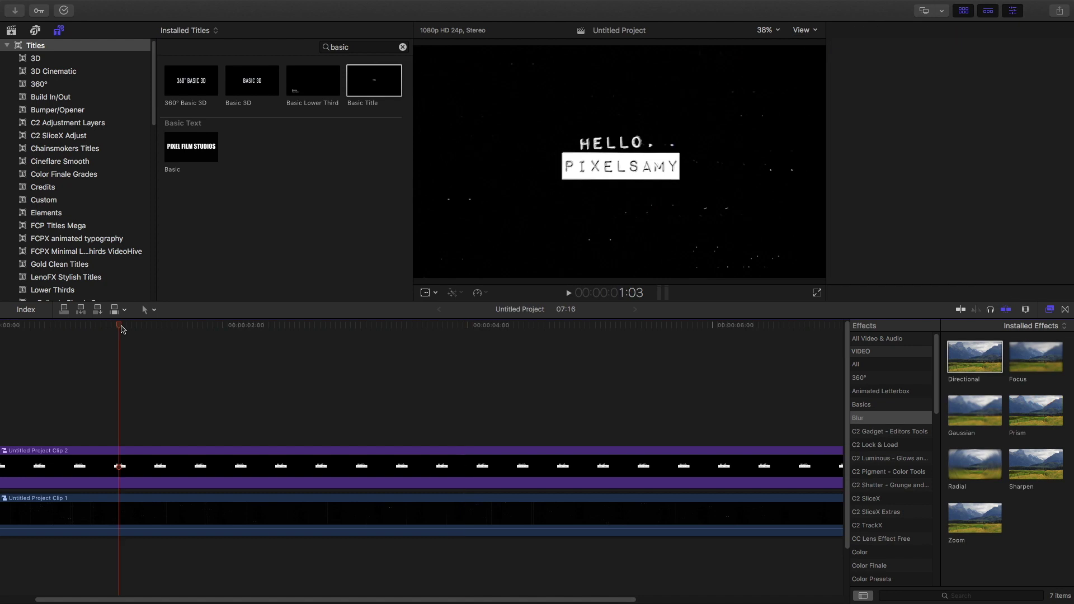
pyautogui.press('space')
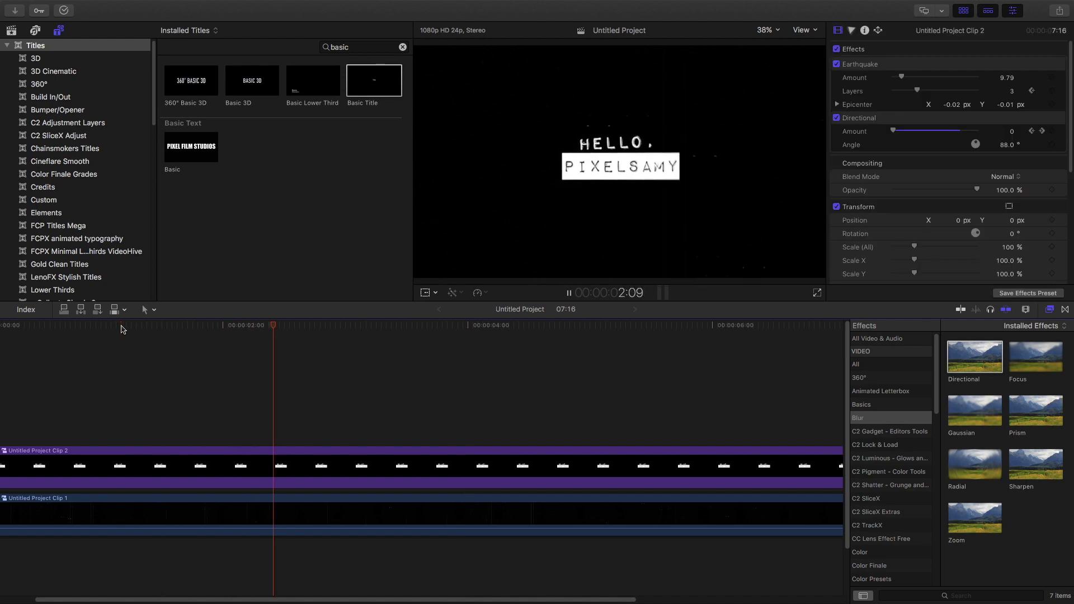
pyautogui.press('space')
# Blade the title clip at 3:10 and again 7 frames further on to isolate the second blur pulse
pyautogui.moveTo(241, 324); pyautogui.dragTo(428, 340)
pyautogui.click(438, 461)
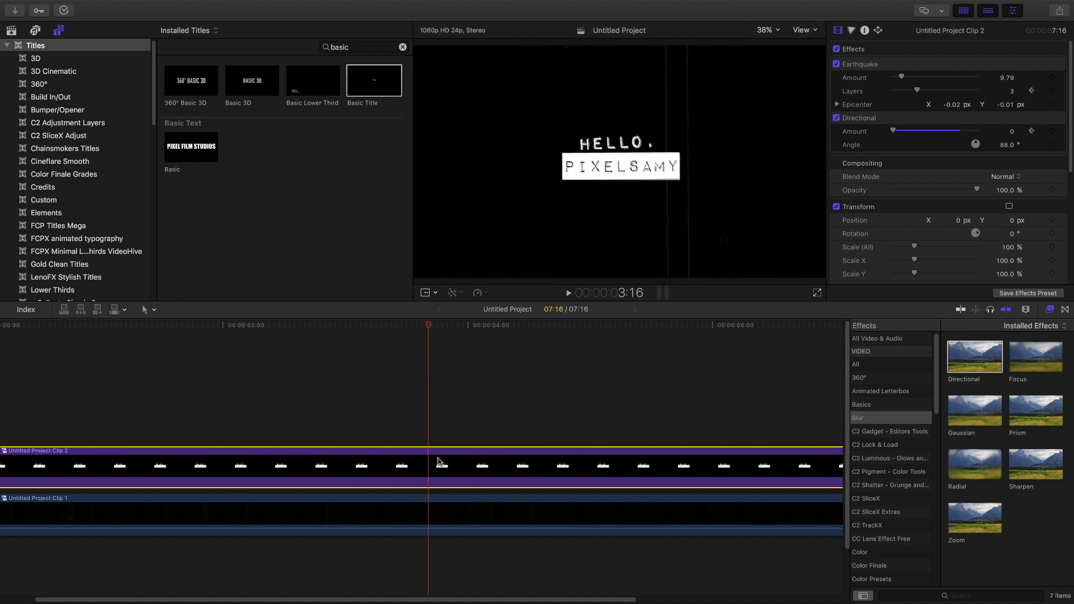
pyautogui.moveTo(428, 323); pyautogui.dragTo(398, 336)
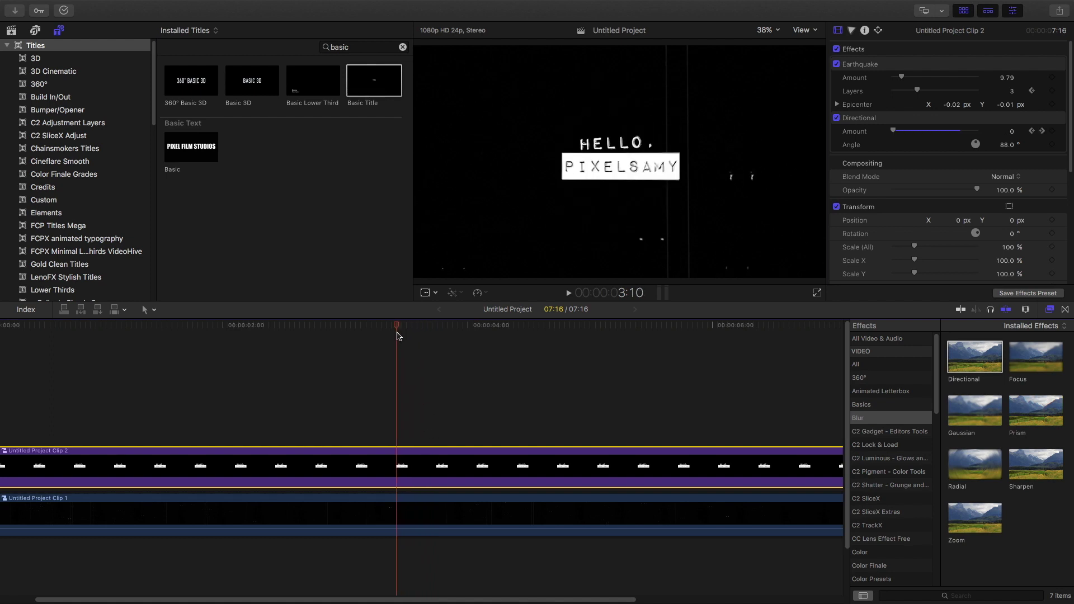
pyautogui.press('b')
pyautogui.click(401, 465)
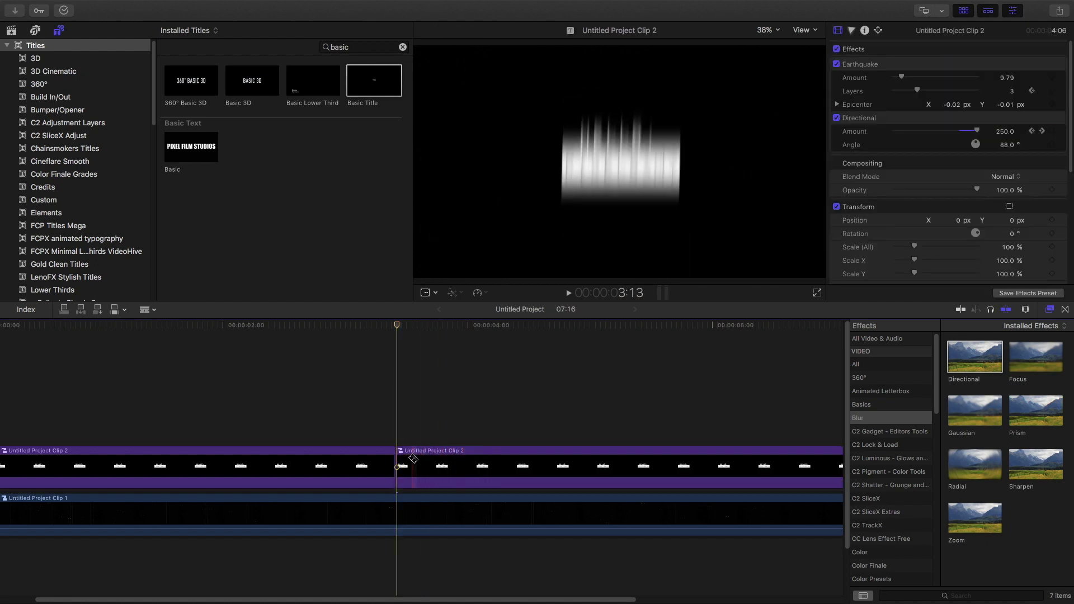
pyautogui.click(432, 465)
pyautogui.press('a')
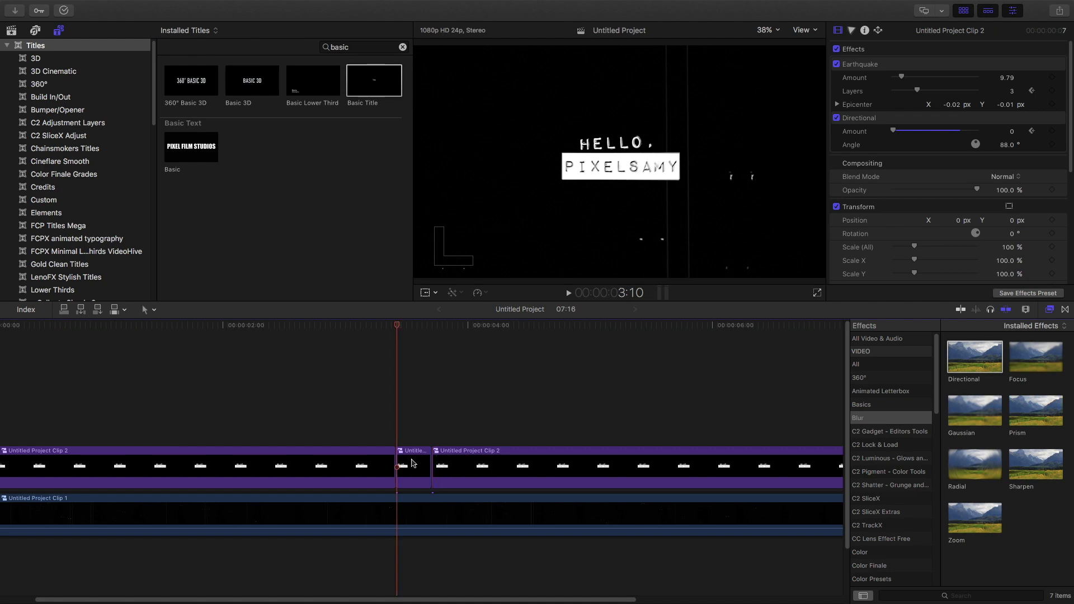
# Duplicate the 7-frame title segment onto the layer above and turn the copy into compound clip Untitled Project Clip 3
pyautogui.click(412, 465)
pyautogui.moveTo(411, 463); pyautogui.dragTo(409, 432)
pyautogui.click(408, 327)
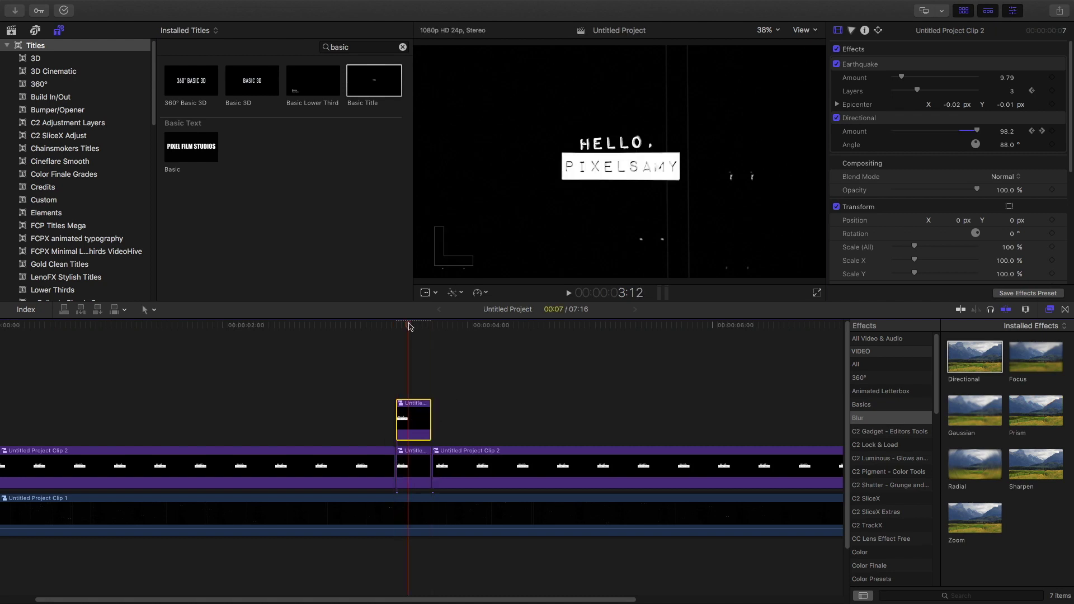
pyautogui.hotkey('alt', 'g')
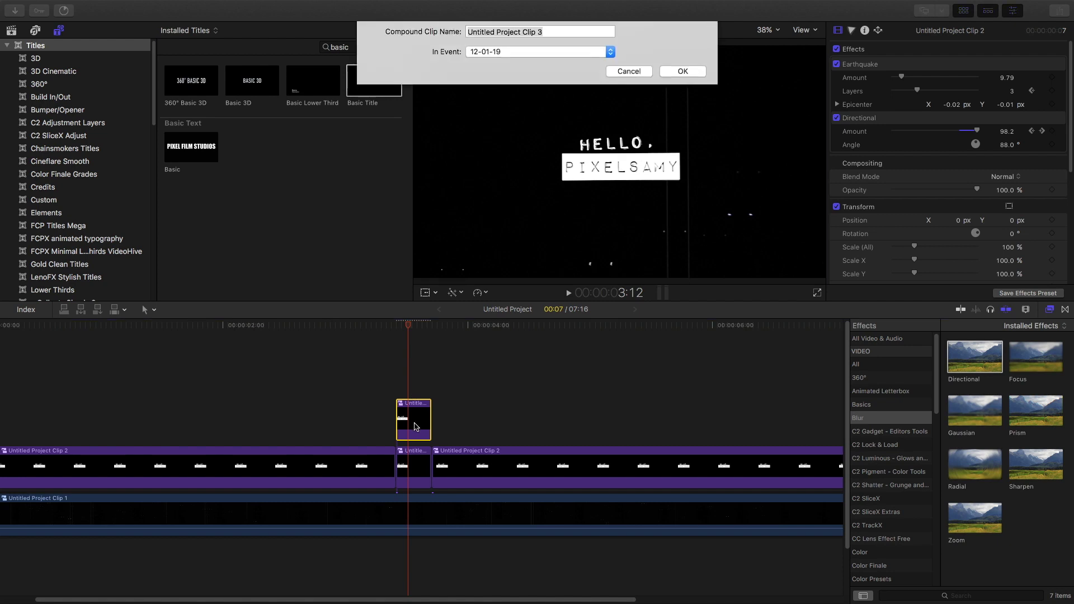
pyautogui.press('Return')
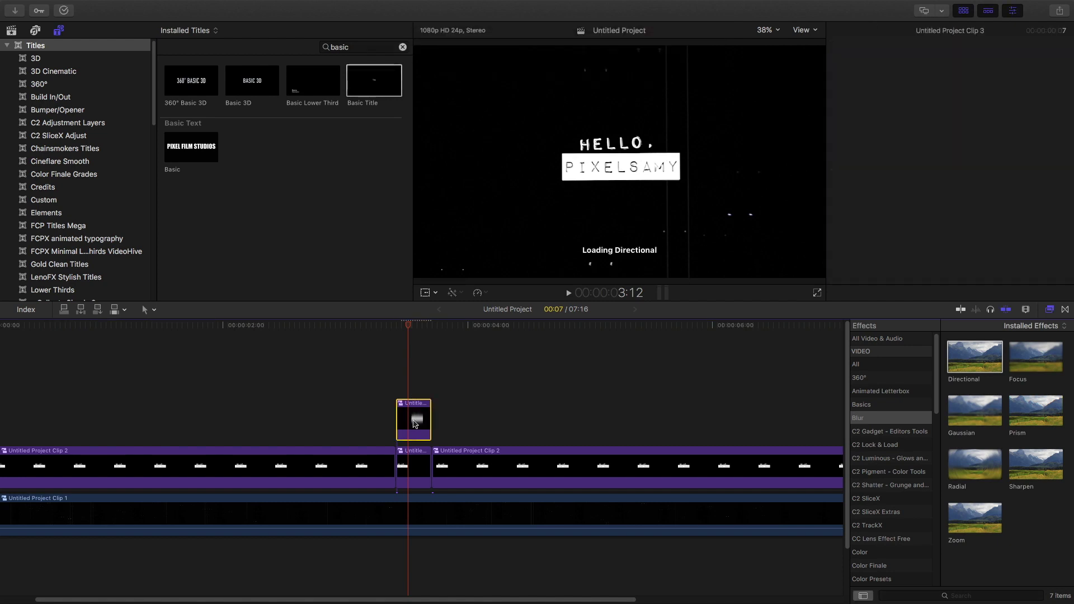
# Offset the compound clip's image to about X 522.3 px, Y -62.9 px and place the clip beneath the original segment
pyautogui.moveTo(410, 326)
pyautogui.mouseDown()
pyautogui.moveTo(398, 328)
pyautogui.moveTo(413, 327)
pyautogui.mouseUp()
pyautogui.rightClick(557, 156)
pyautogui.click(574, 163)
pyautogui.moveTo(709, 185); pyautogui.dragTo(748, 192)
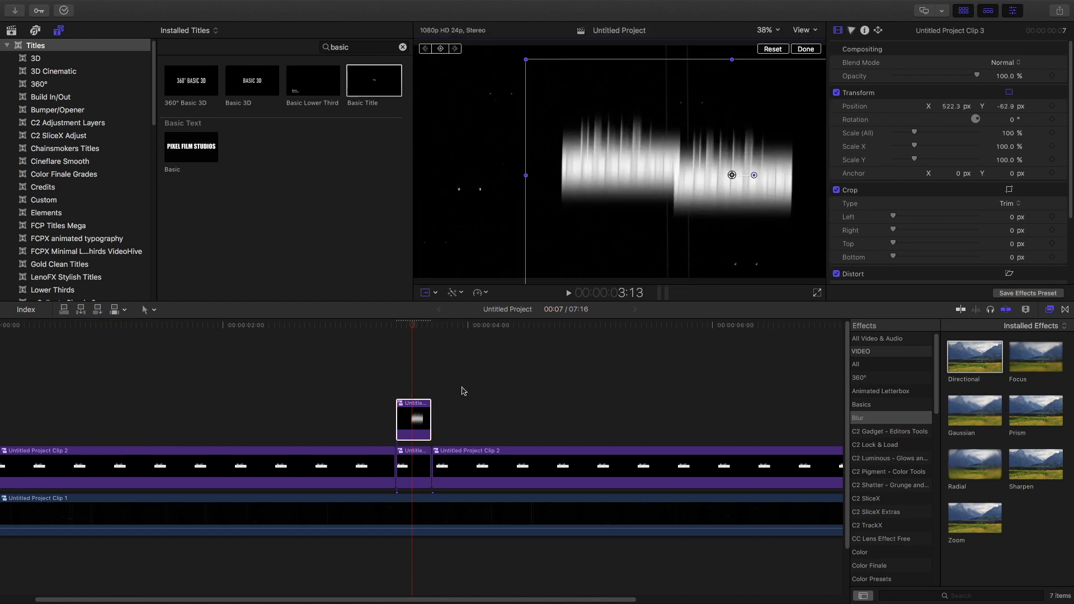
pyautogui.moveTo(414, 420); pyautogui.dragTo(413, 469)
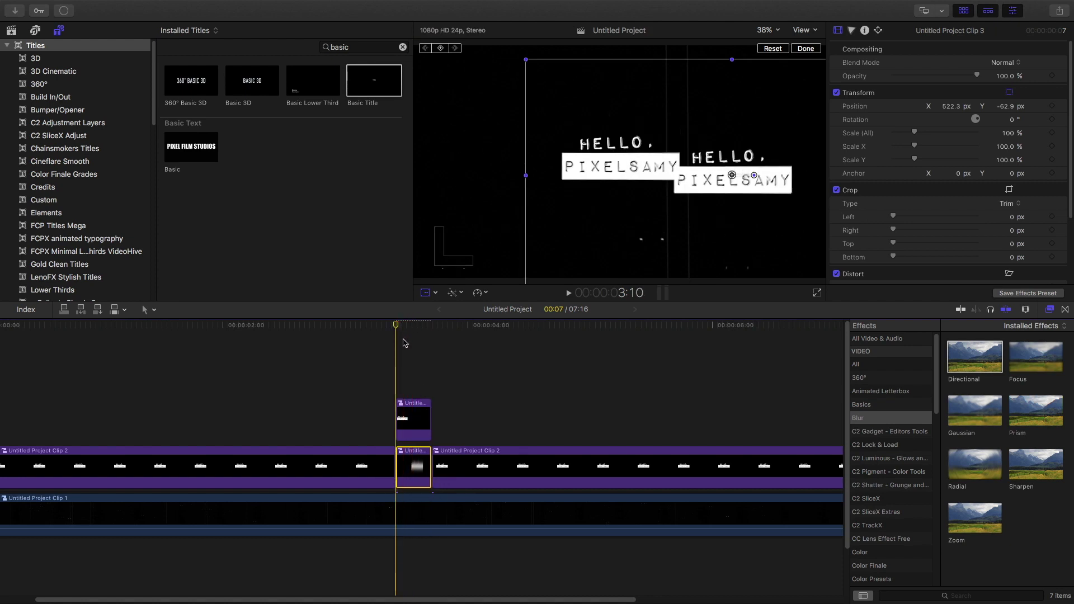
# Keyframe the compound clip's Opacity at 0% at 3:10 and at 100% at 3:13
pyautogui.click(1052, 77)
pyautogui.moveTo(977, 75); pyautogui.dragTo(875, 77)
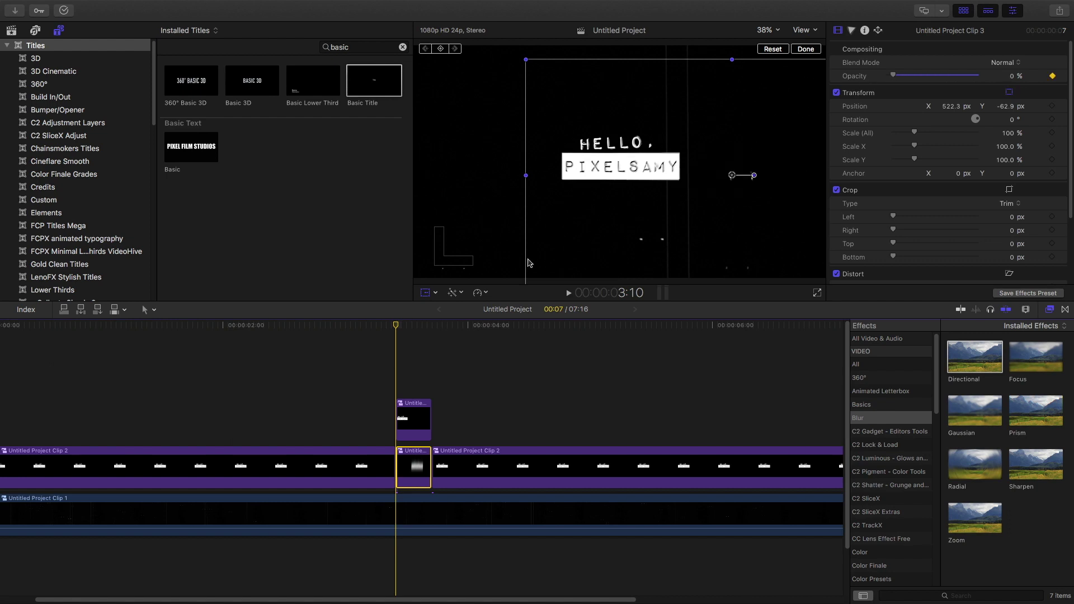
pyautogui.click(413, 328)
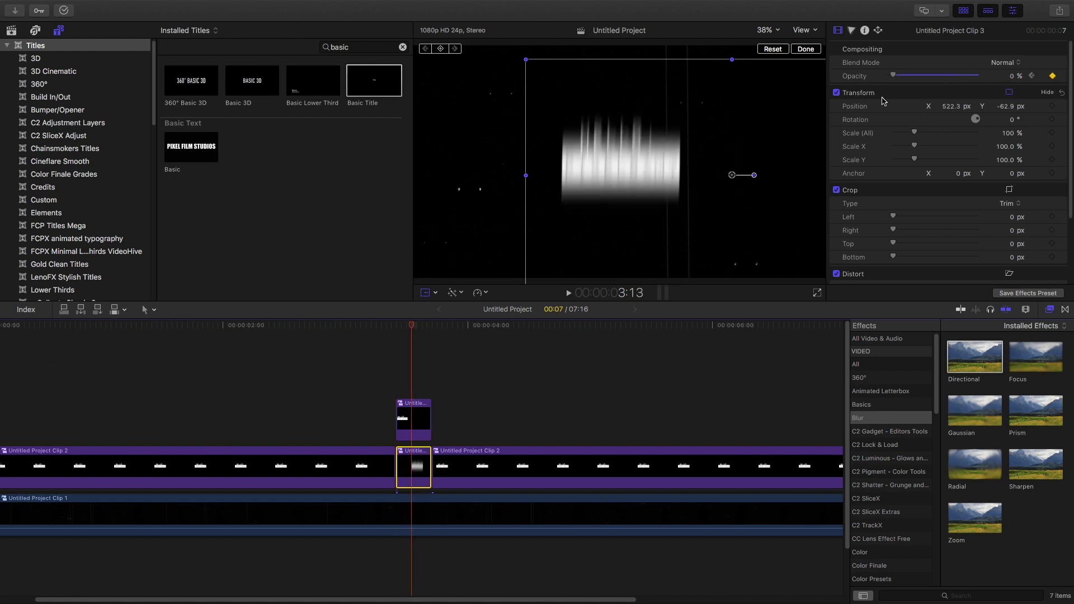
pyautogui.click(426, 326)
pyautogui.moveTo(425, 325)
pyautogui.mouseDown()
pyautogui.moveTo(414, 325)
pyautogui.moveTo(425, 325)
pyautogui.mouseUp()
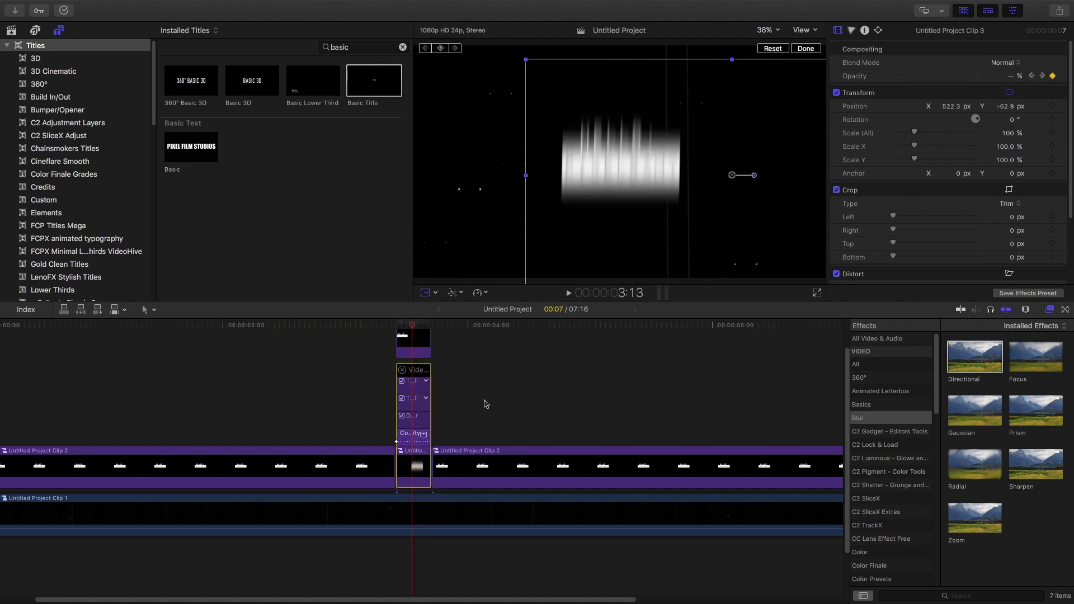
pyautogui.click(1013, 77)
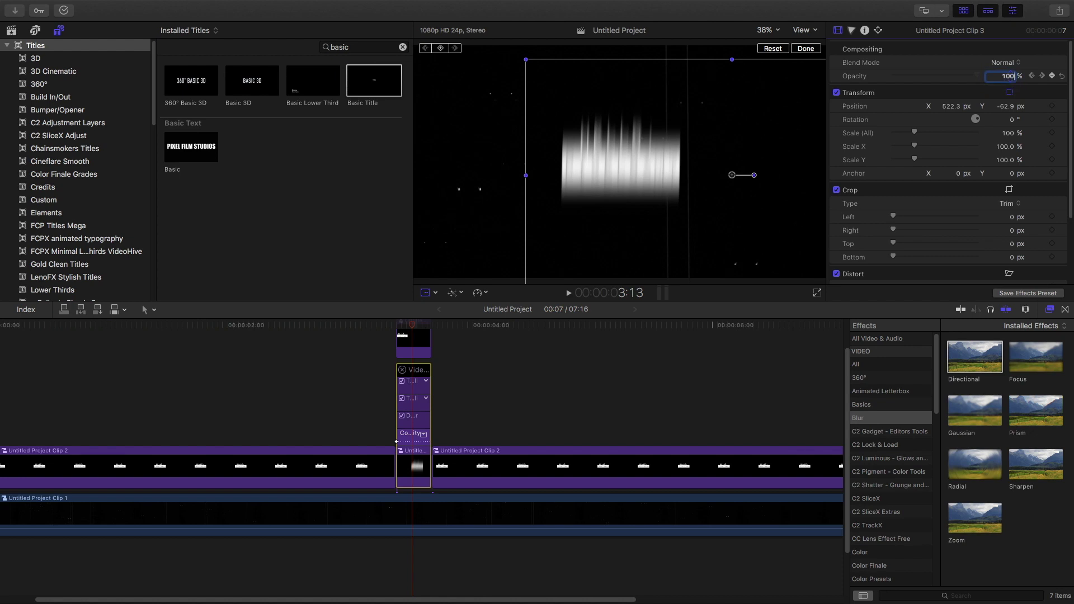
pyautogui.press('Return')
# Bring the compound clip's Opacity back to 0% with a keyframe at 3:15
pyautogui.moveTo(416, 326); pyautogui.dragTo(423, 325)
pyautogui.press('Left')
pyautogui.press('Left')
pyautogui.press('Right')
pyautogui.press('Right')
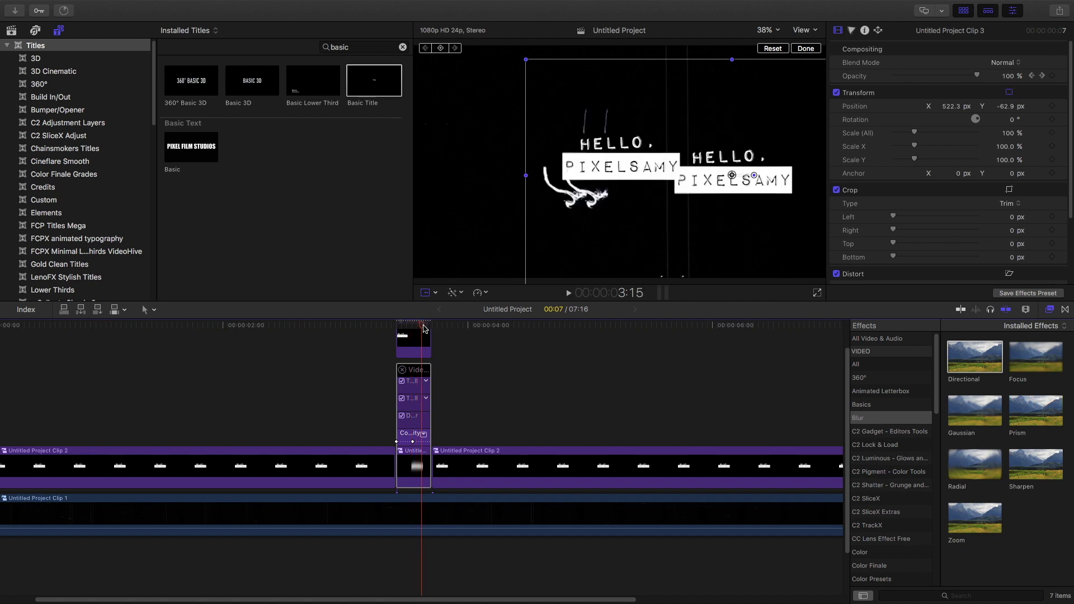
pyautogui.press('Left')
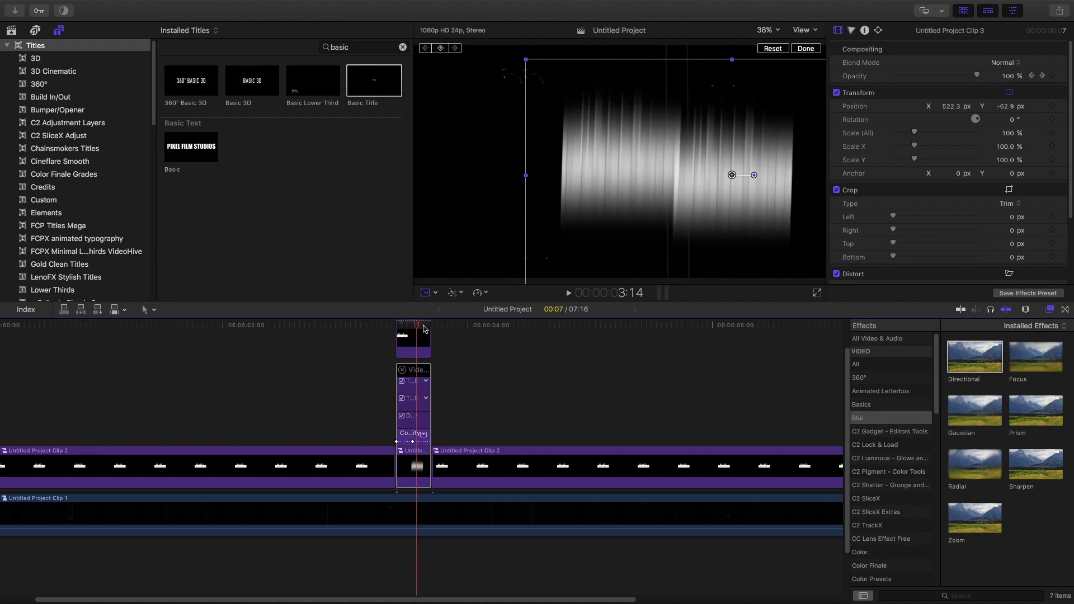
pyautogui.click(424, 327)
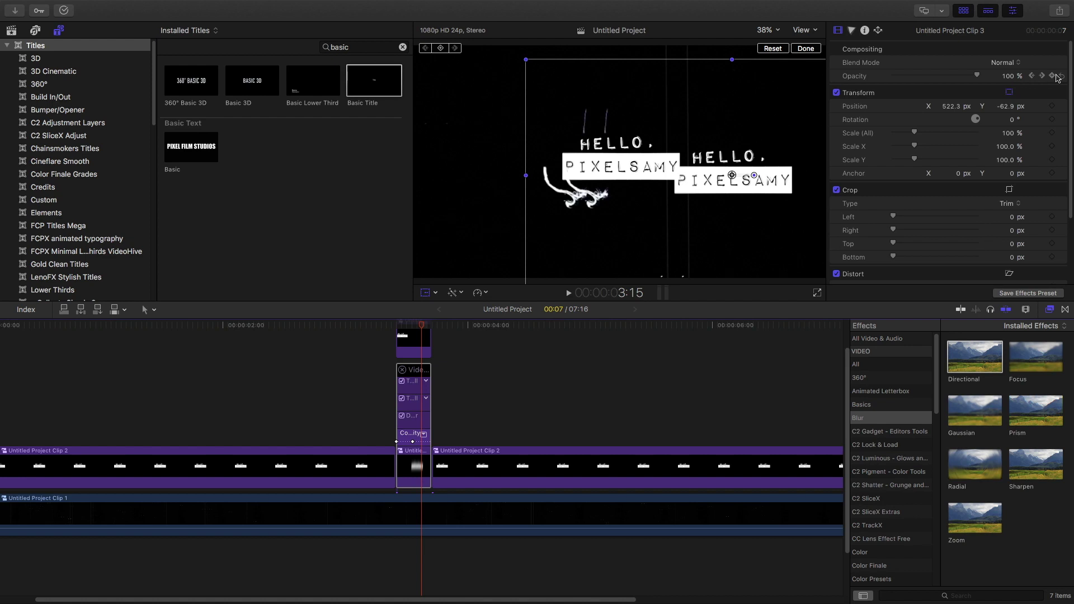
pyautogui.moveTo(958, 76); pyautogui.dragTo(815, 72)
# Set the compound clip's Scale (All) to 201% and play back the ghosted pulse from about 3:05 once rendering is idle
pyautogui.moveTo(423, 326); pyautogui.dragTo(402, 327)
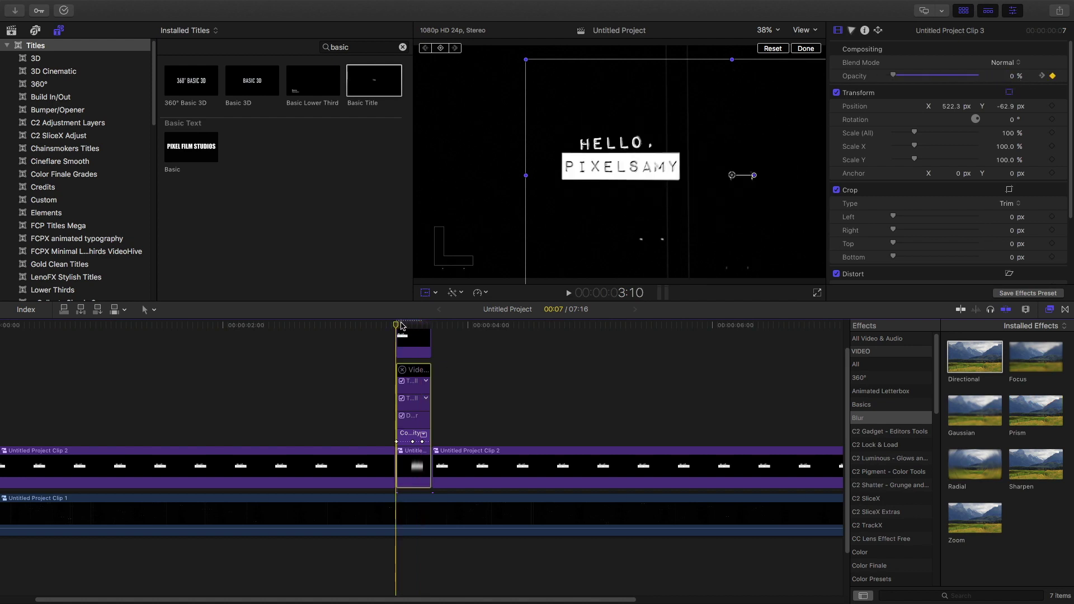
pyautogui.moveTo(915, 133); pyautogui.dragTo(936, 133)
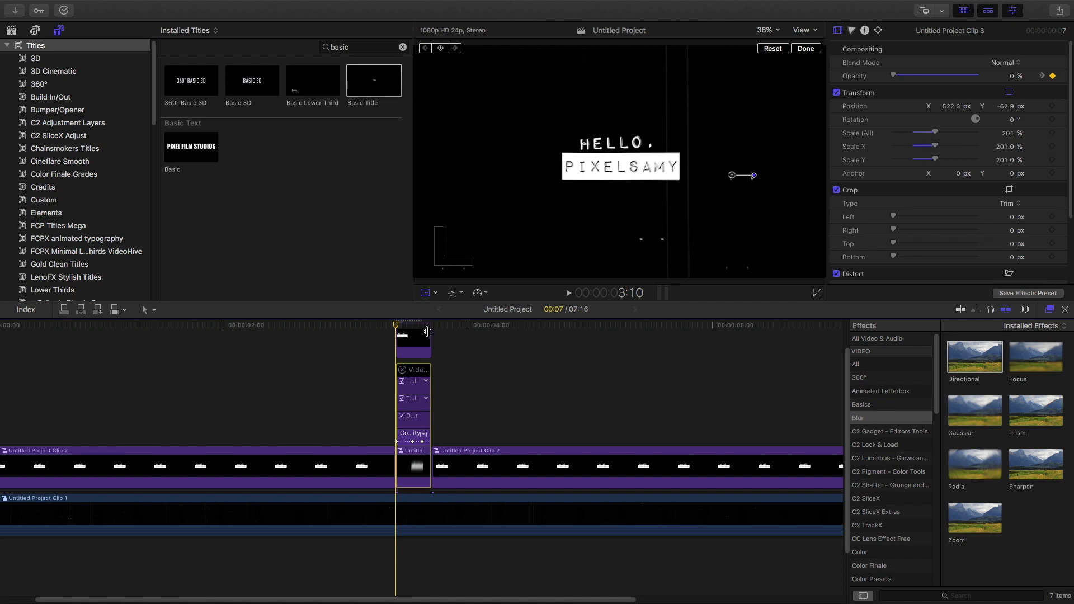
pyautogui.moveTo(391, 326); pyautogui.dragTo(386, 327)
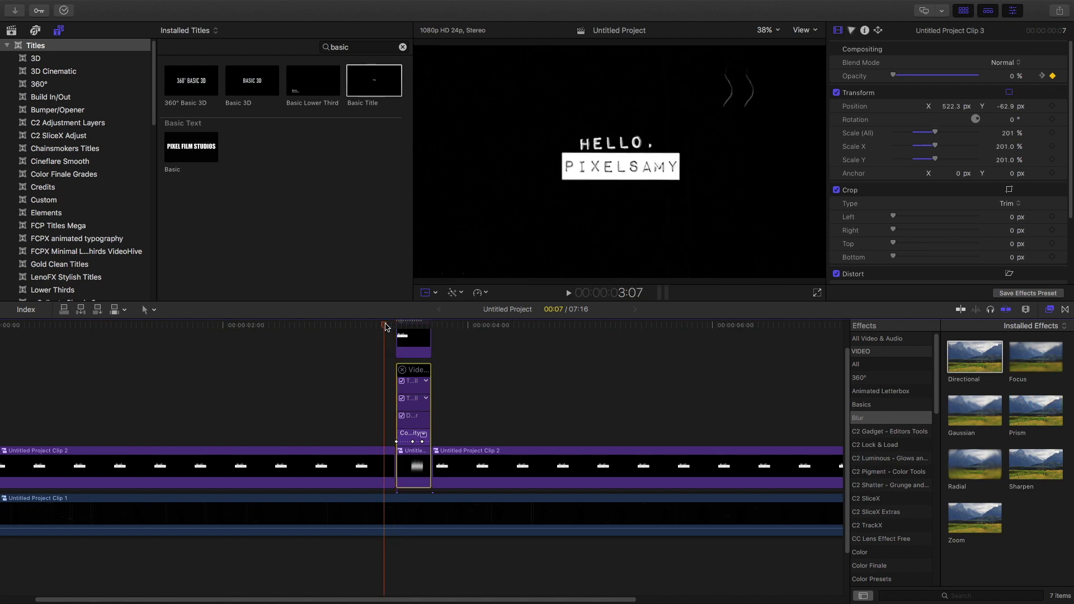
pyautogui.press('space')
pyautogui.press('space')
pyautogui.moveTo(396, 326); pyautogui.dragTo(374, 326)
pyautogui.click(65, 11)
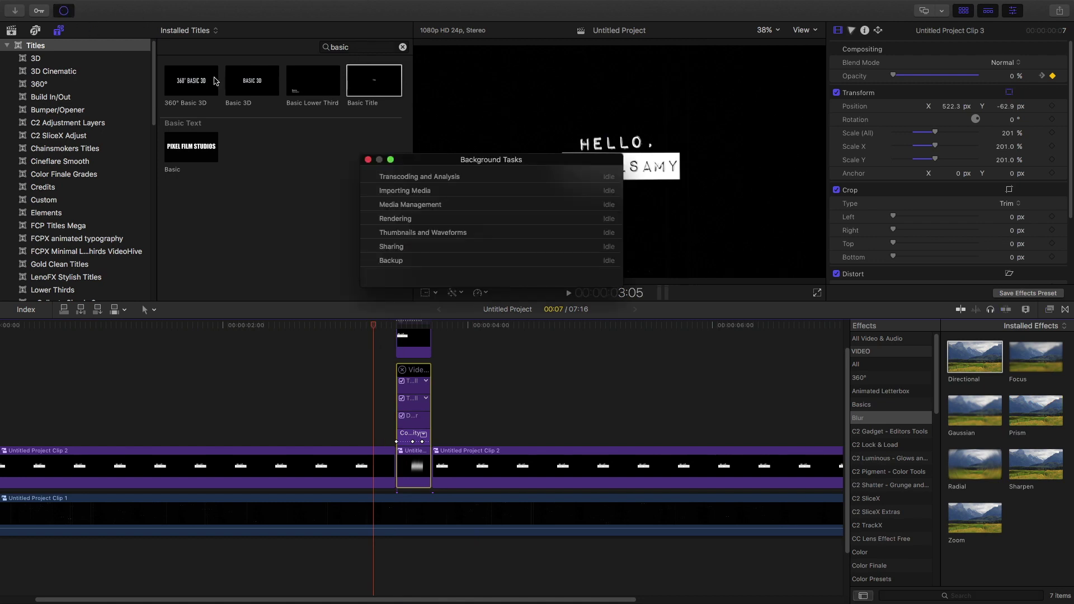
pyautogui.click(368, 160)
pyautogui.press('space')
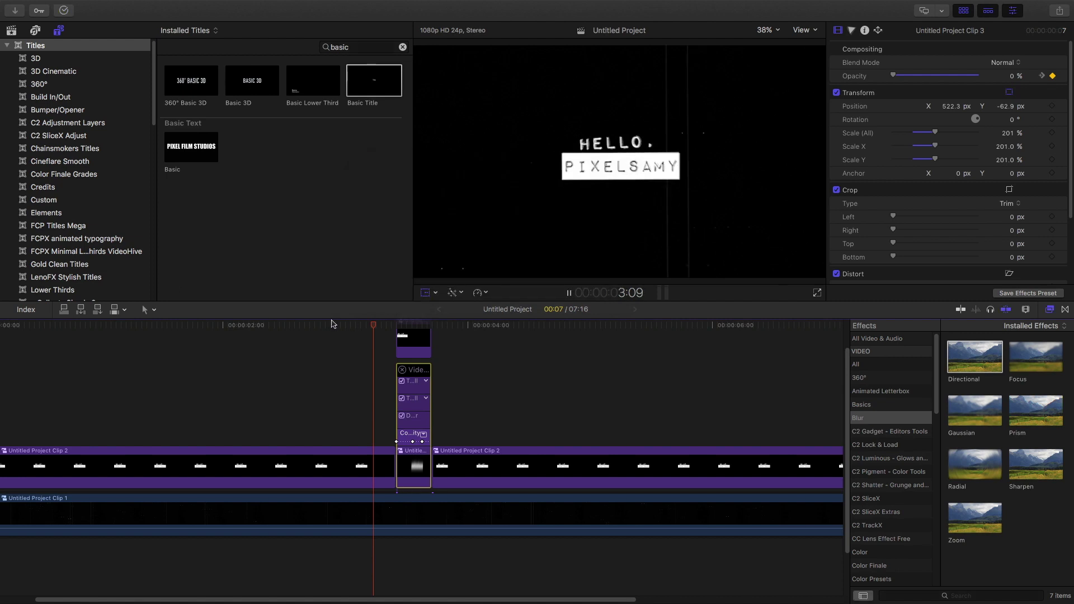
# Lower the compound clip's Opacity keyframe at 3:13 to about 26.34%
pyautogui.click(413, 324)
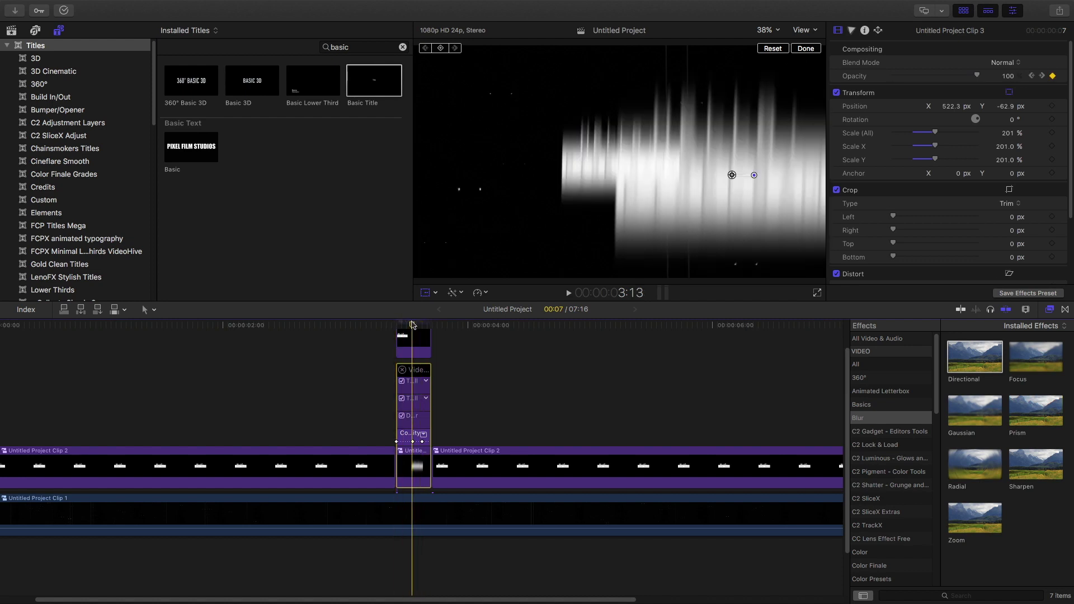
pyautogui.click(414, 441)
pyautogui.moveTo(978, 77); pyautogui.dragTo(909, 80)
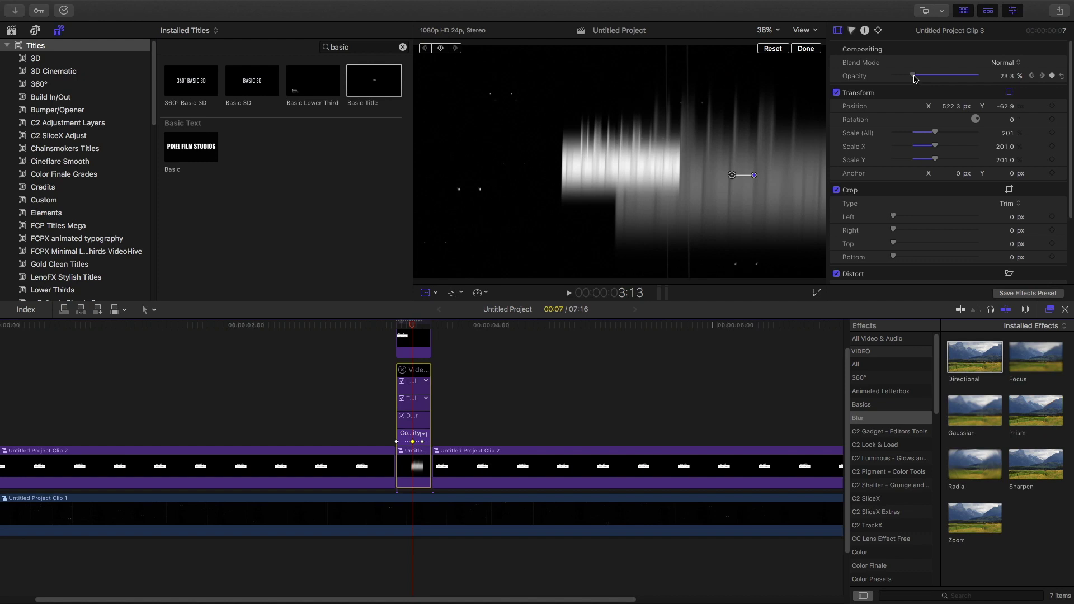
pyautogui.scroll(3, 301, 403)
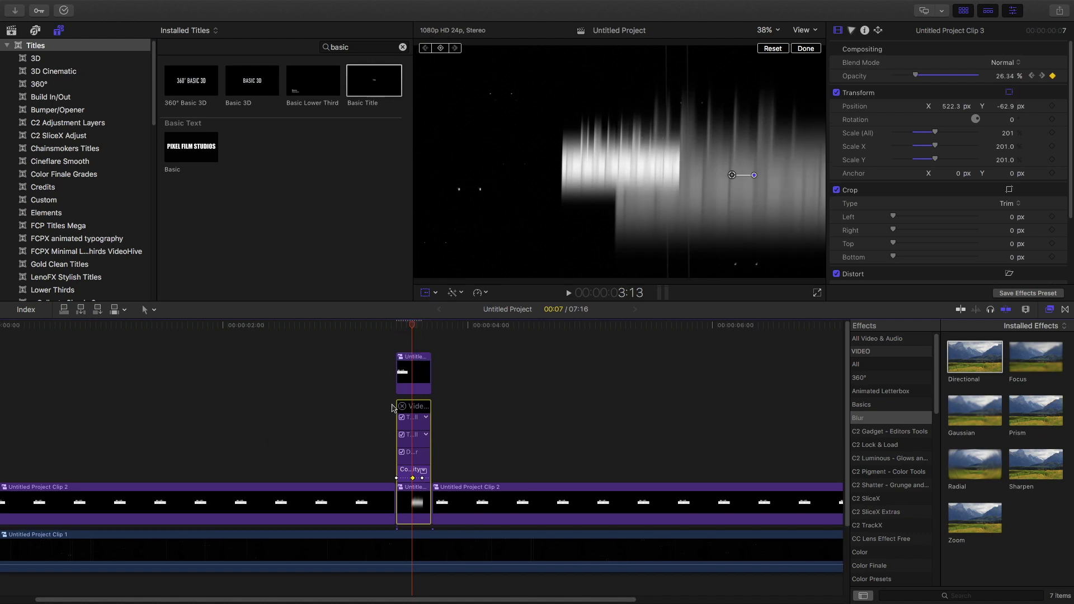
# Move the compound clip's first 0% Opacity keyframe to 3:12 and hide its video animation
pyautogui.moveTo(400, 323); pyautogui.dragTo(400, 323)
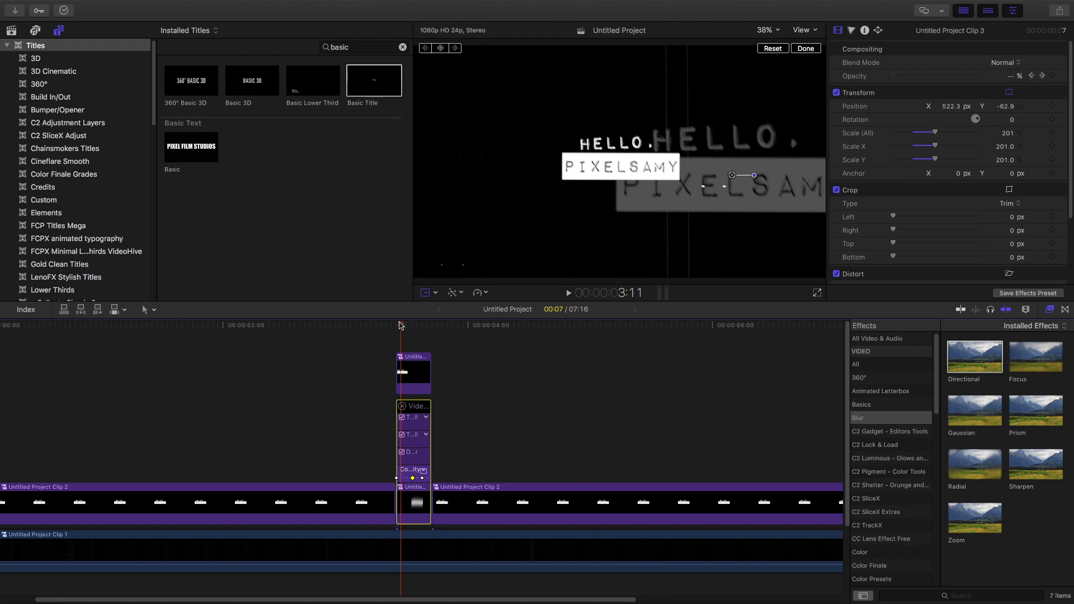
pyautogui.press('Right')
pyautogui.press('Right')
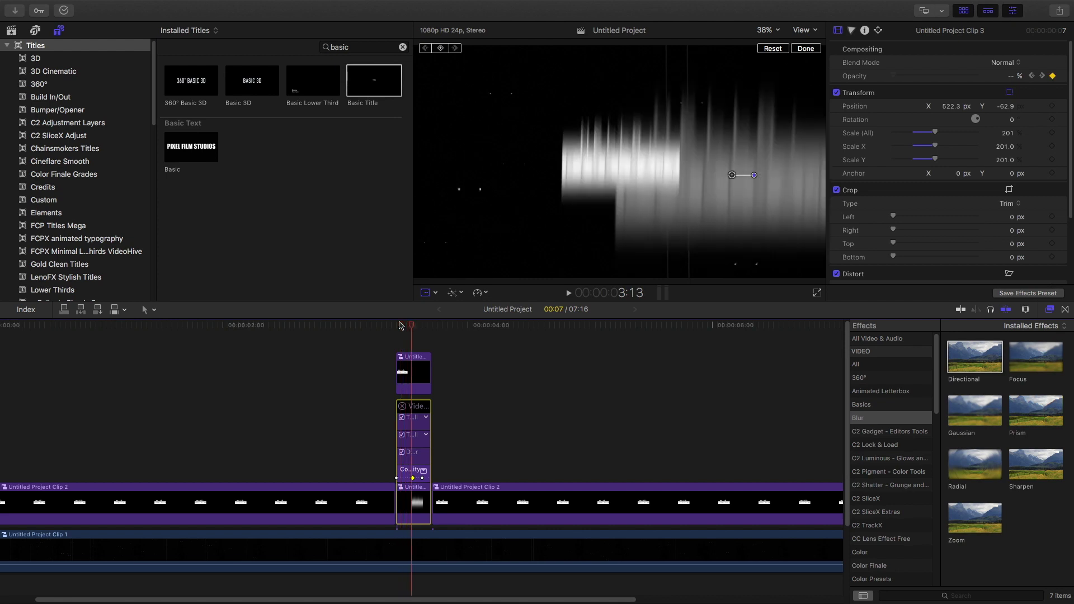
pyautogui.press('Left')
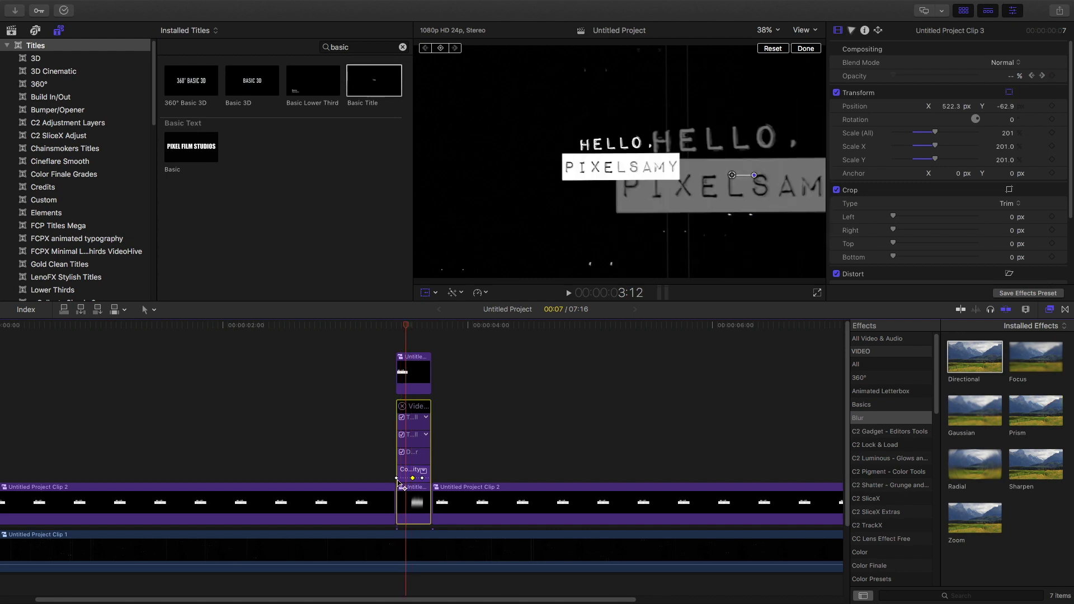
pyautogui.moveTo(396, 478); pyautogui.dragTo(397, 479)
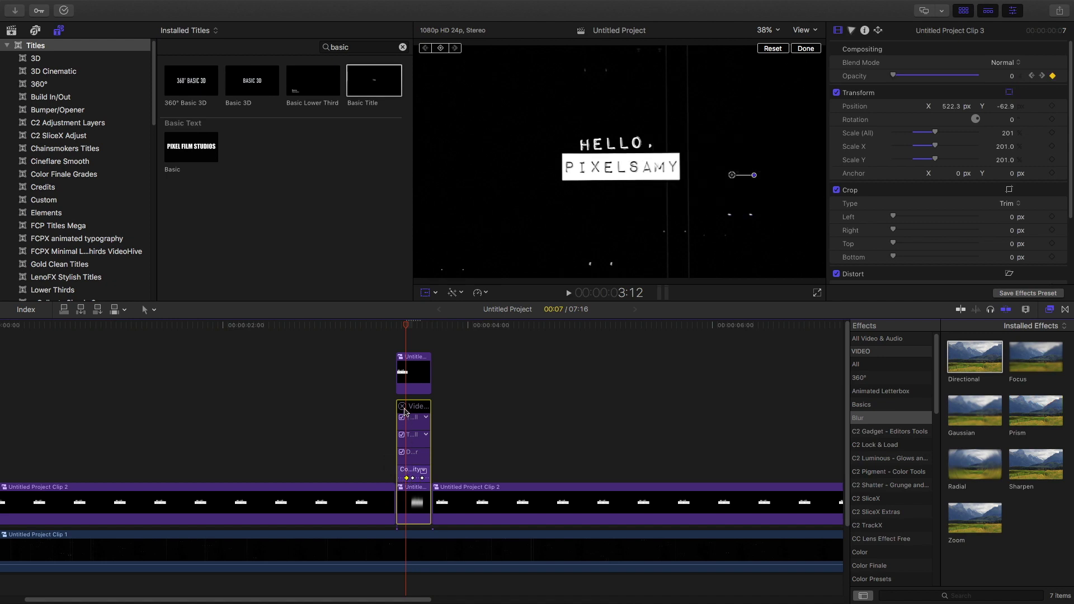
pyautogui.click(403, 408)
# Check the rendering progress and play back the ghosted blur pulse from about 3:03
pyautogui.click(393, 327)
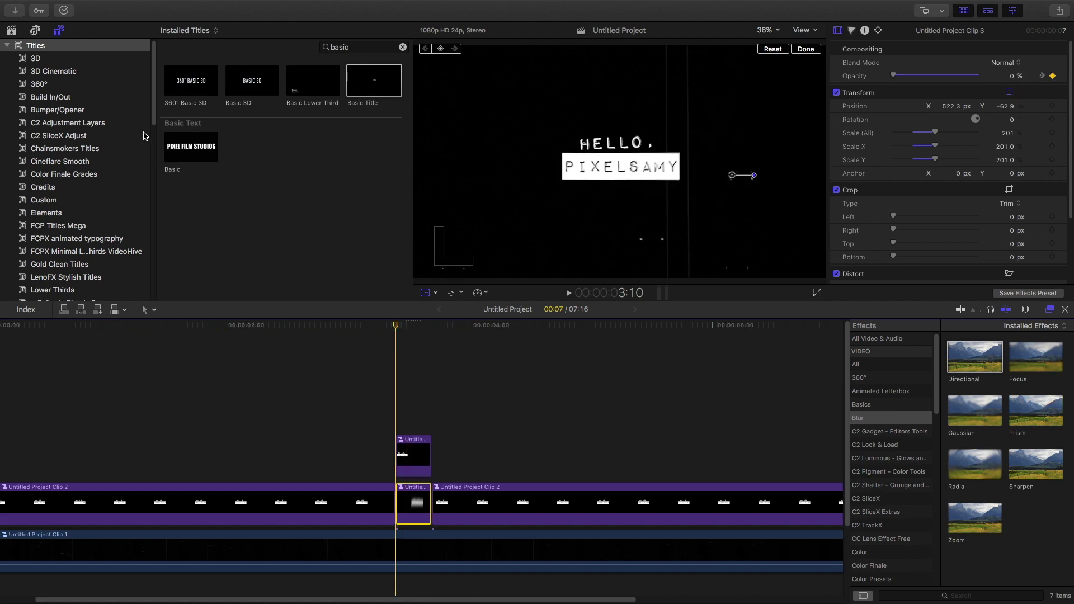
pyautogui.click(62, 11)
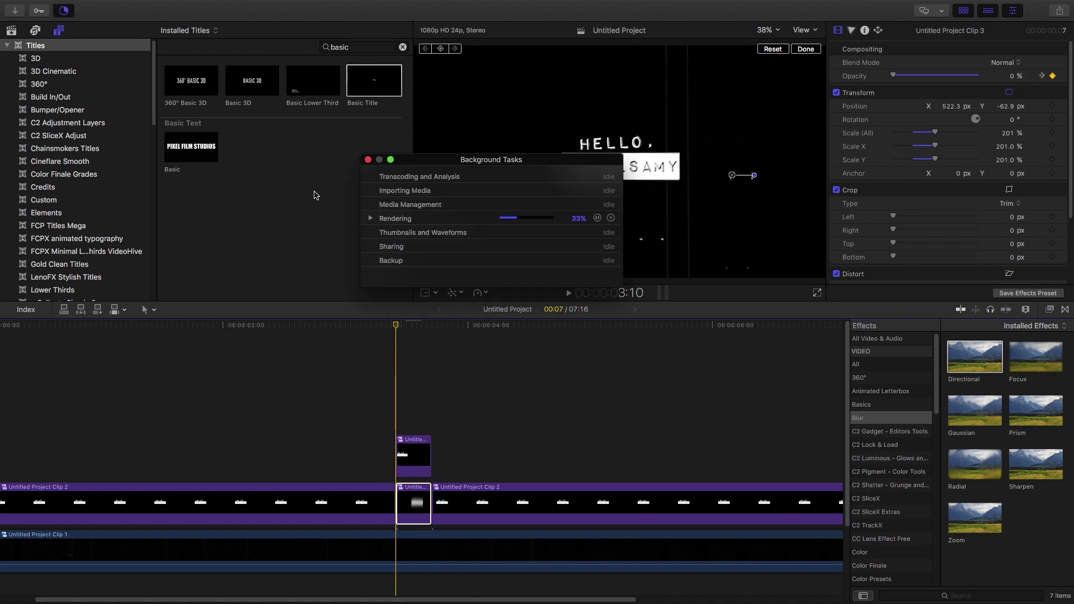
pyautogui.click(368, 160)
pyautogui.click(364, 329)
pyautogui.press('space')
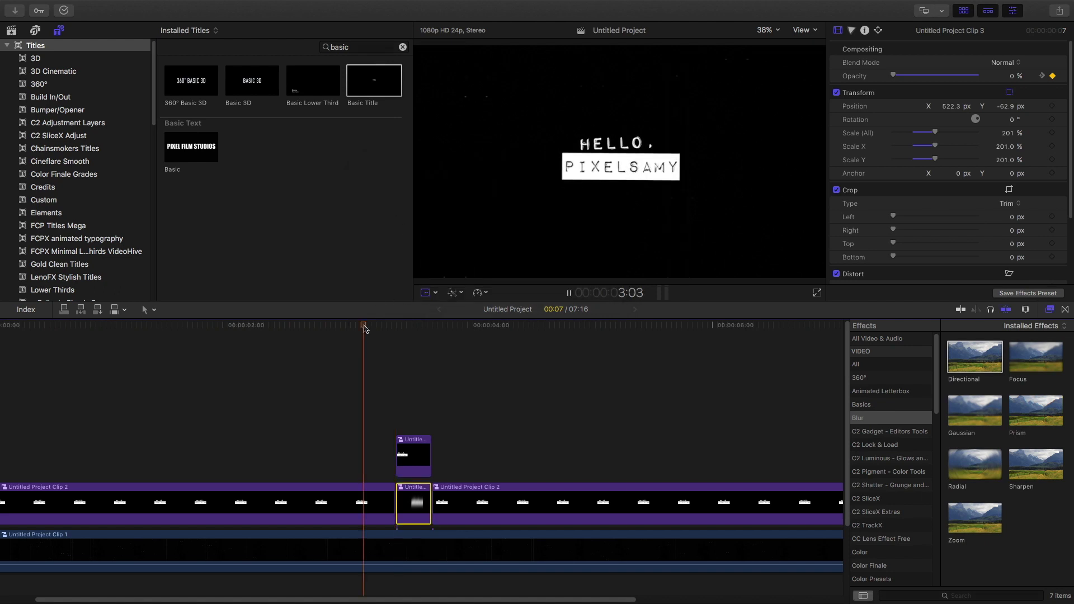
pyautogui.press('space')
# Copy the ghosted compound clip to about 0:23 and about 5:18 beneath the title clips
pyautogui.hscroll(-2, 430, 513)
pyautogui.moveTo(464, 512); pyautogui.dragTo(164, 512)
pyautogui.moveTo(467, 517); pyautogui.dragTo(753, 520)
# Play back the opening, check the background rendering, hide the effects browser and return the playhead to the start
pyautogui.click(46, 329)
pyautogui.press('space')
pyautogui.press('space')
pyautogui.click(64, 11)
pyautogui.click(369, 160)
pyautogui.press('super+5')
pyautogui.click(27, 329)
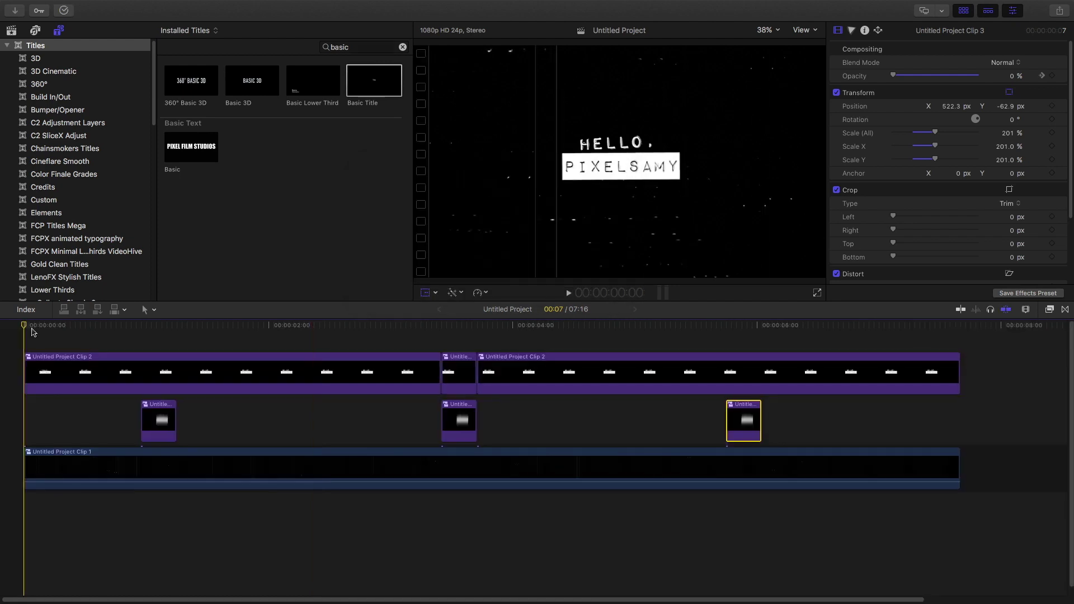